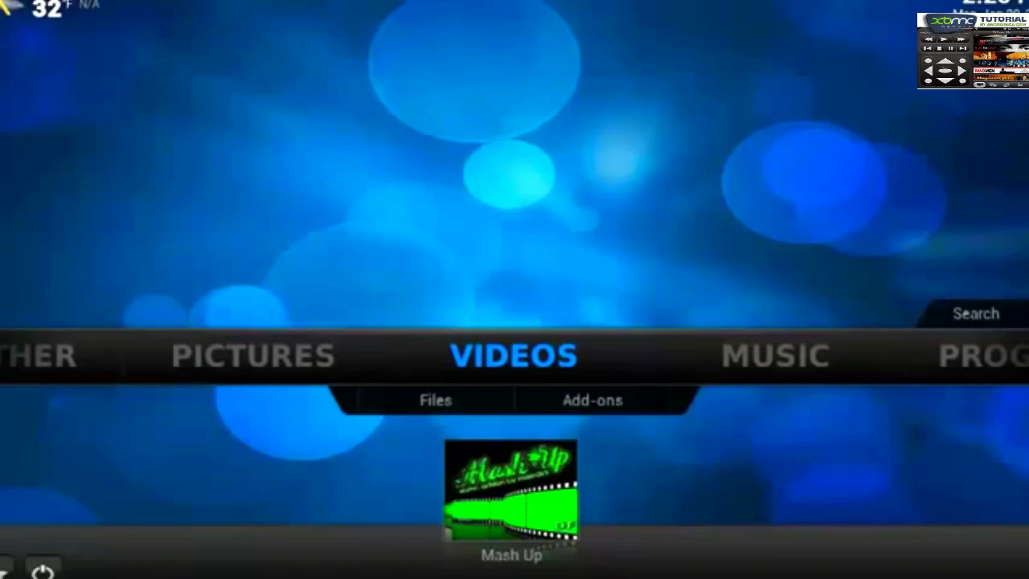
Open the file manager from the System section of the home screen
{"action": "key", "text": "Right"}
{"action": "key", "text": "Right"}
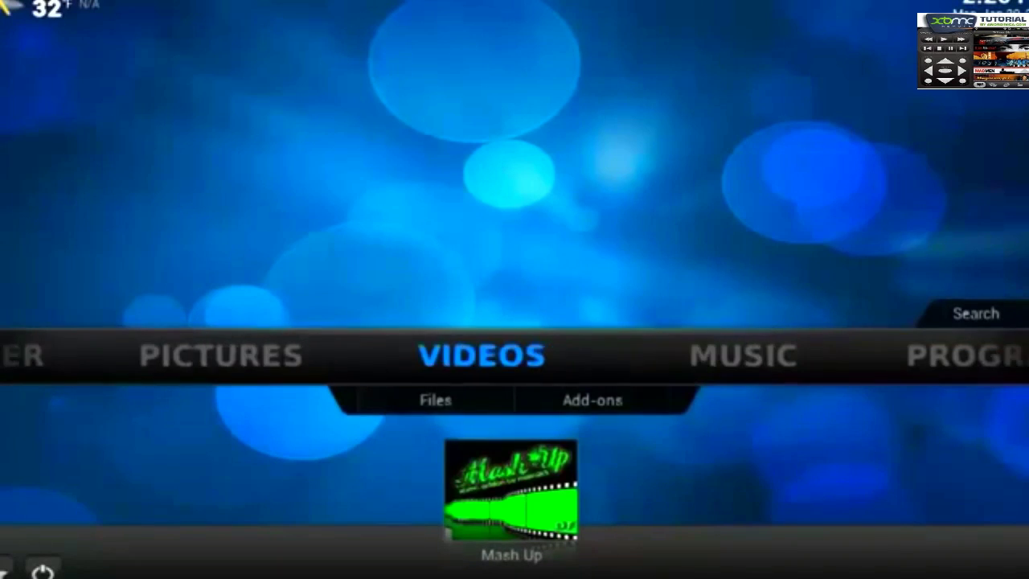
{"action": "key", "text": "Right"}
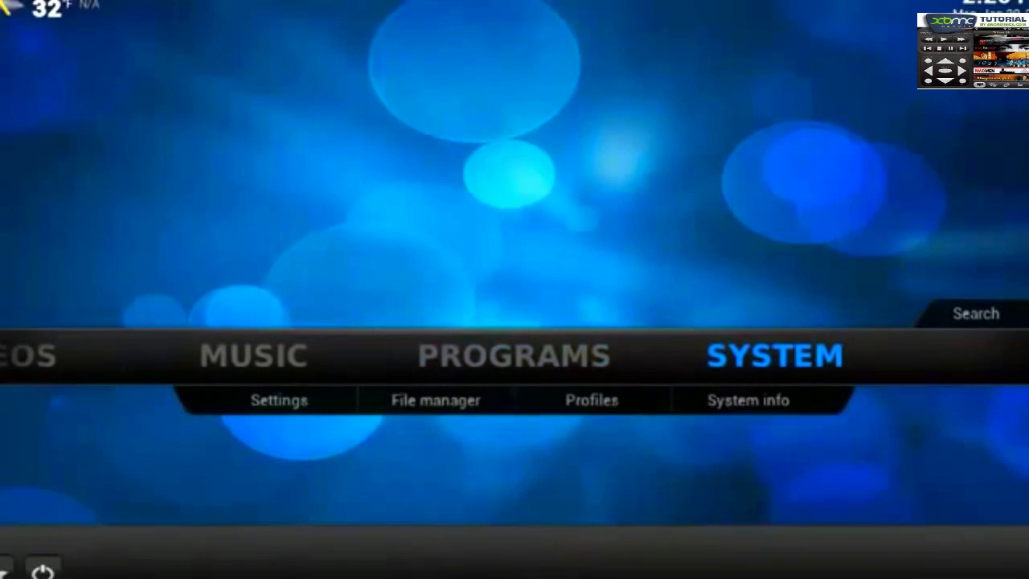
{"action": "key", "text": "Down"}
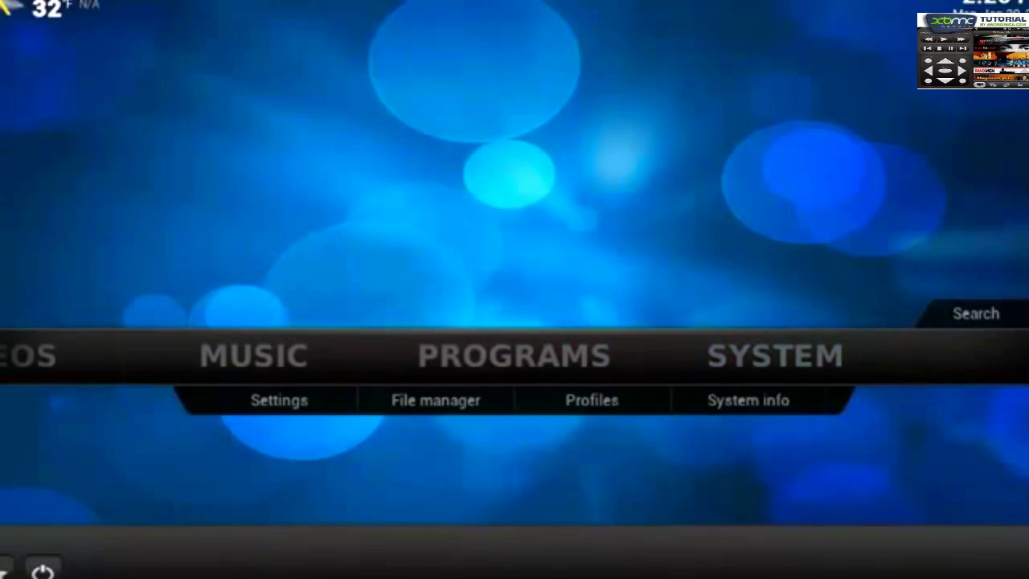
{"action": "key", "text": "Return"}
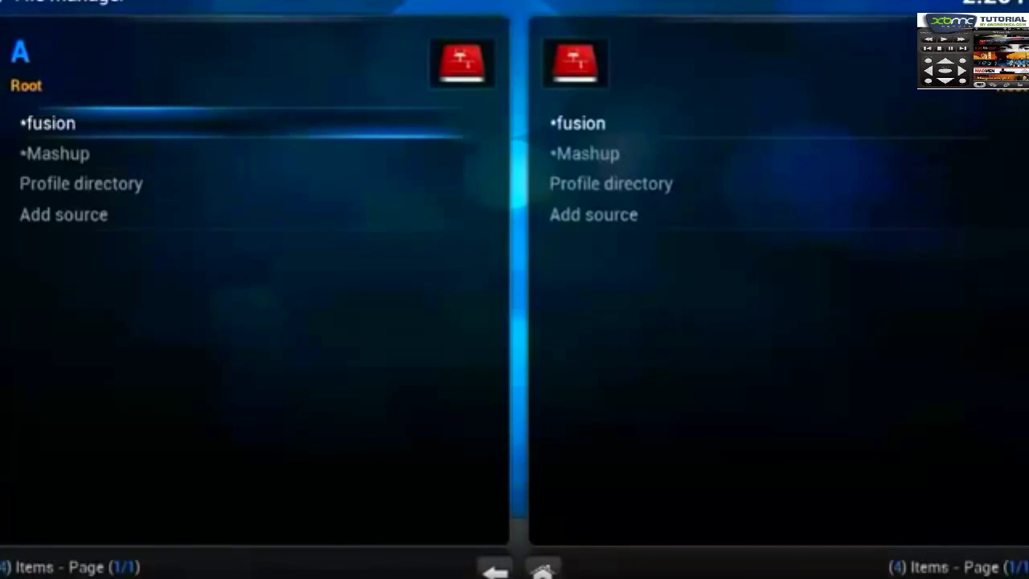
{"action": "key", "text": "Down"}
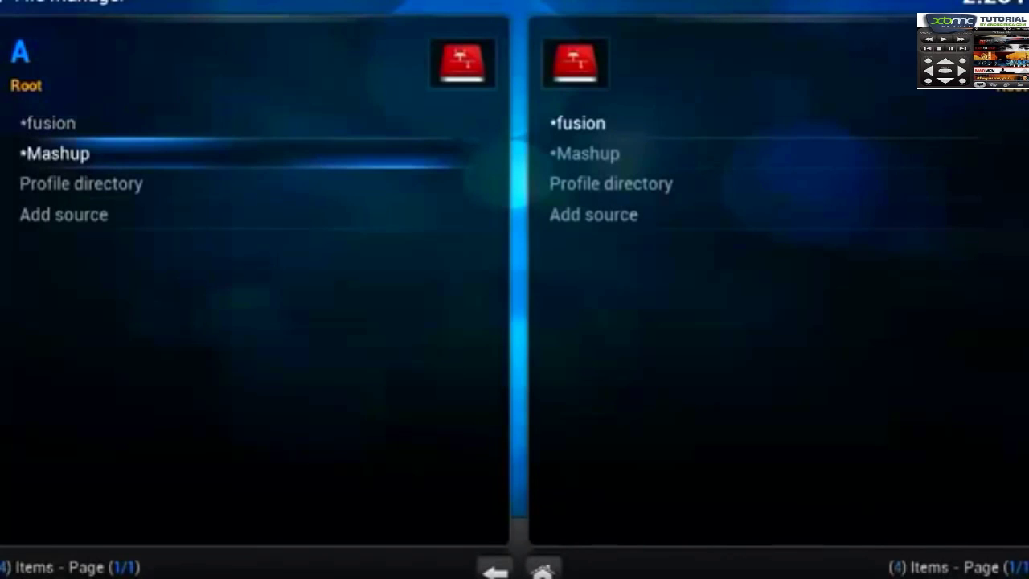
{"action": "key", "text": "Down"}
{"action": "key", "text": "Down"}
{"action": "key", "text": "c"}
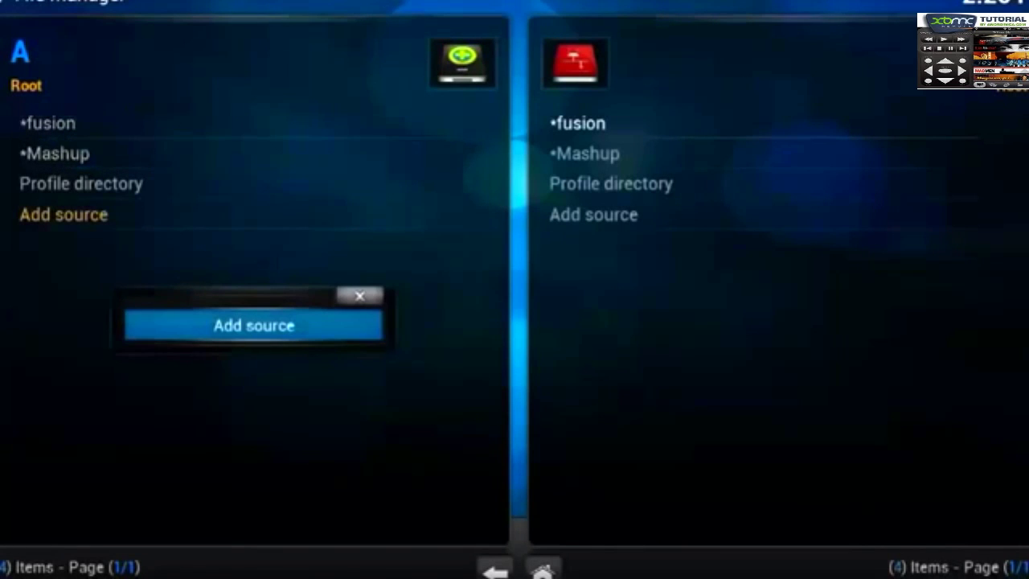
{"action": "key", "text": "Return"}
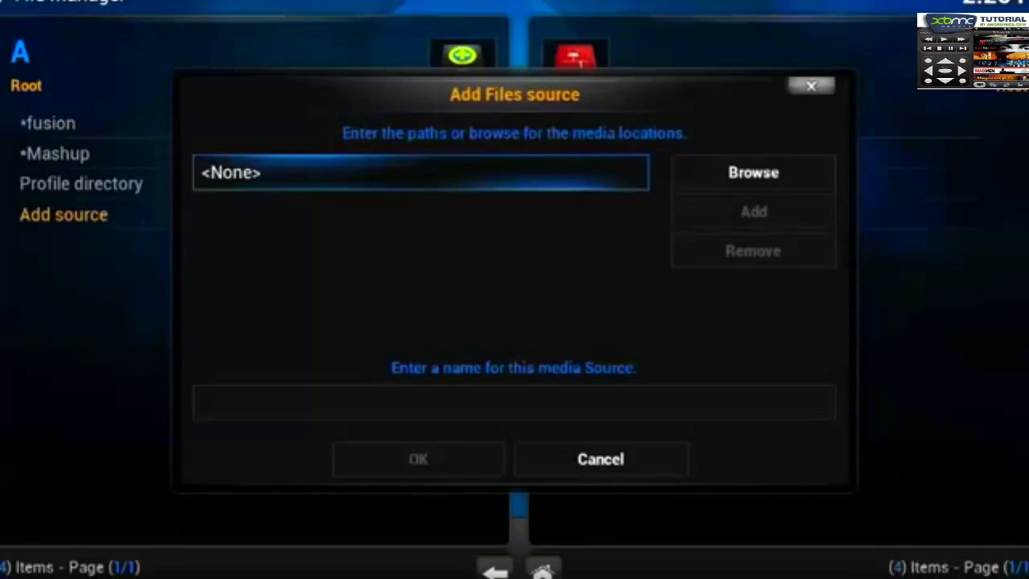
{"action": "key", "text": "Return"}
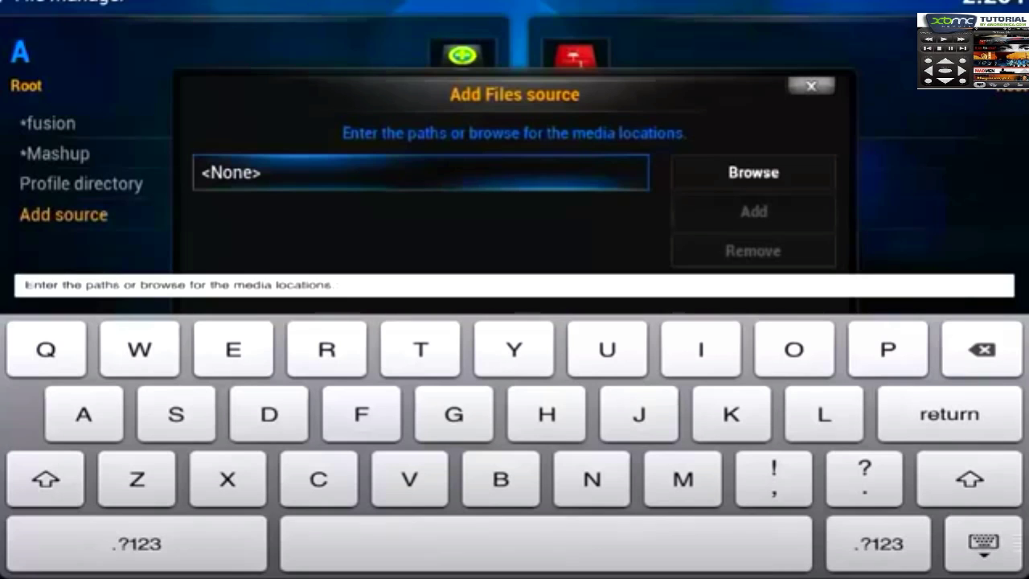
{"action": "type", "text": "http"}
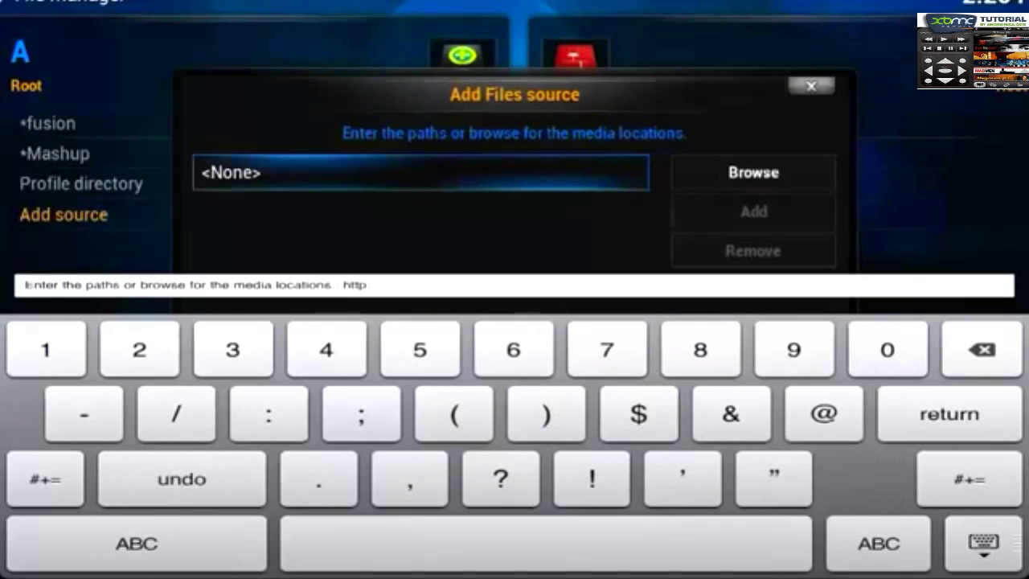
{"action": "type", "text": "://install.mashupxbmc.com/"}
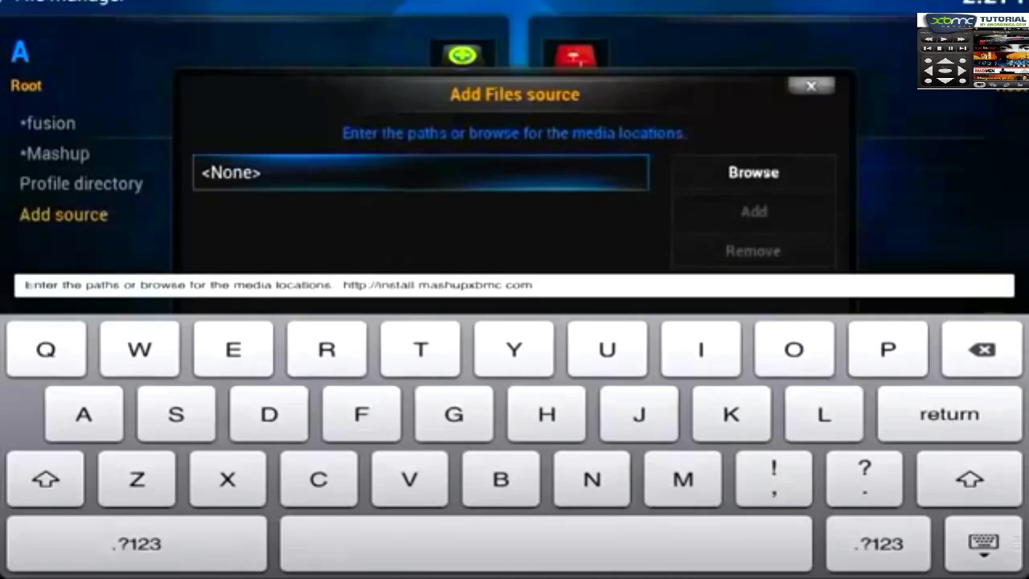
{"action": "key", "text": "Return"}
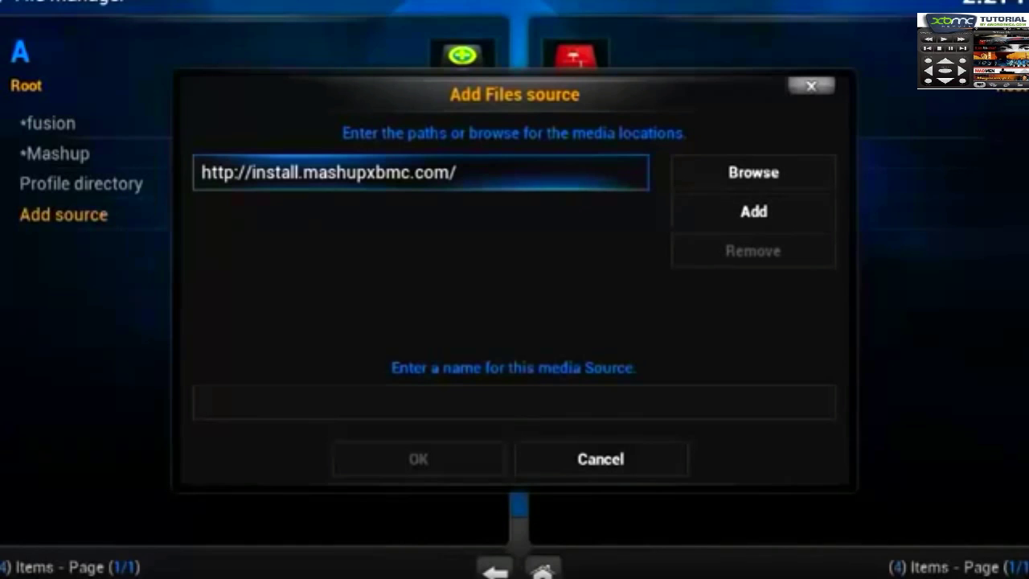
Name the new media source *mashup and leave the Add Files source dialog without adding it
{"action": "left_click", "coordinate": [514, 402]}
{"action": "left_click", "coordinate": [136, 543]}
{"action": "left_click", "coordinate": [45, 479]}
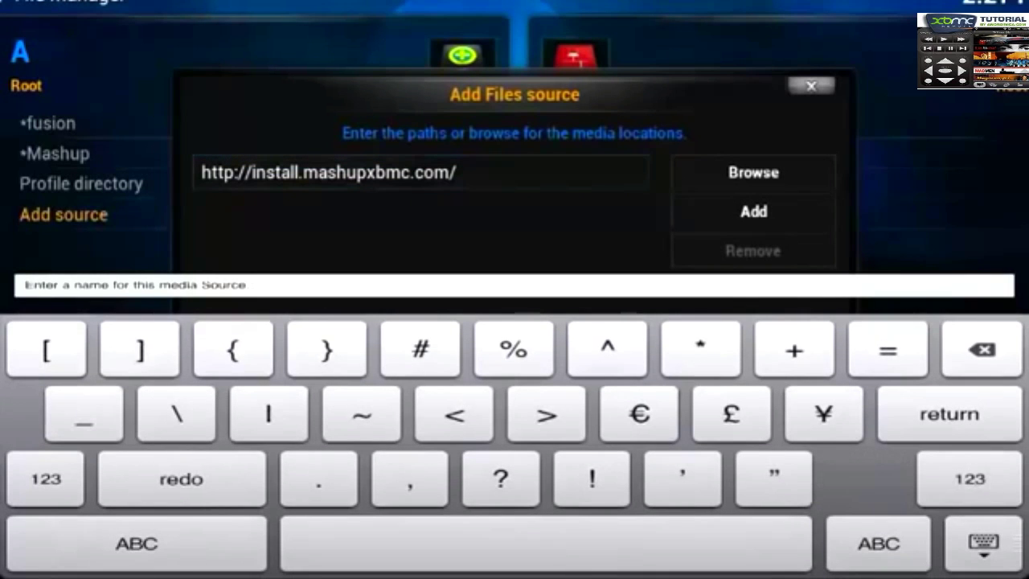
{"action": "type", "text": "*"}
{"action": "left_click", "coordinate": [136, 543]}
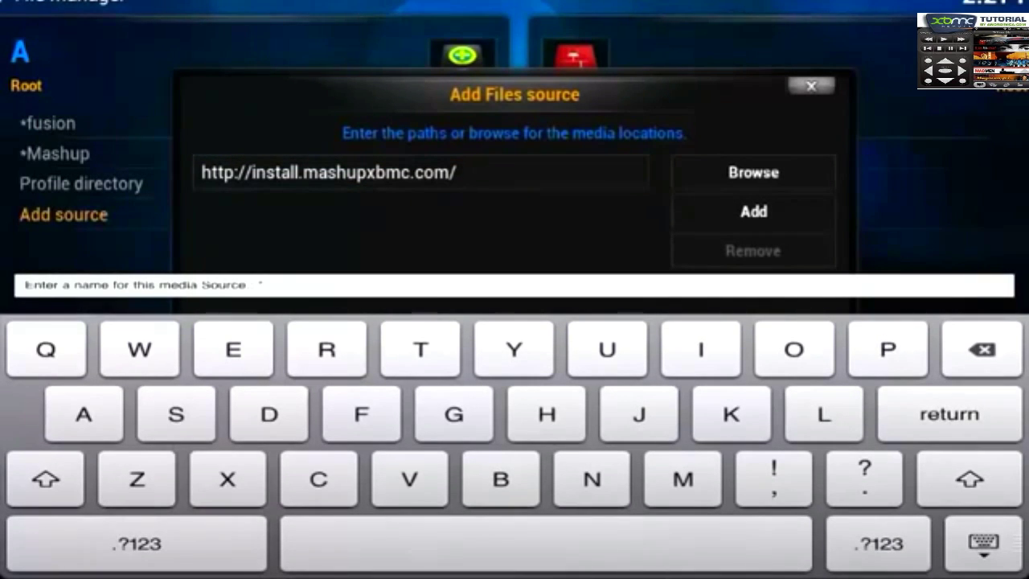
{"action": "type", "text": "mashup"}
{"action": "key", "text": "Return"}
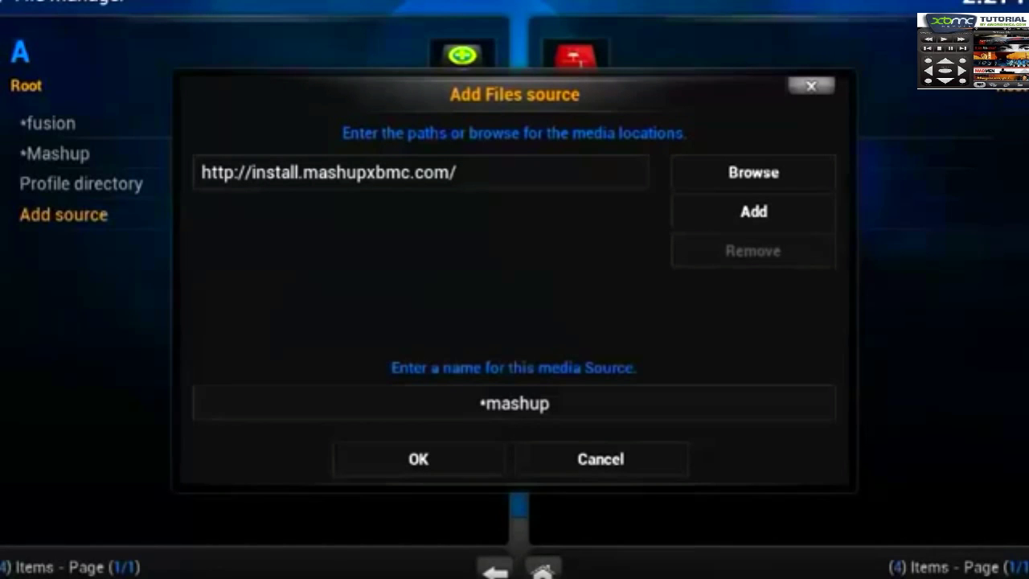
{"action": "key", "text": "Return"}
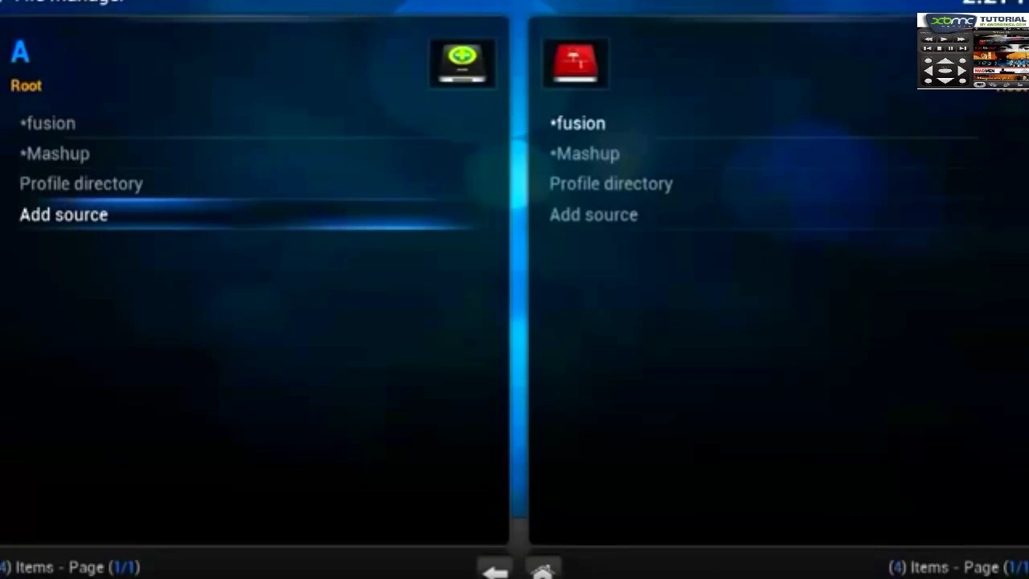
Look at the folders inside the existing Mashup source, and leave the file manager
{"action": "left_click", "coordinate": [54, 153]}
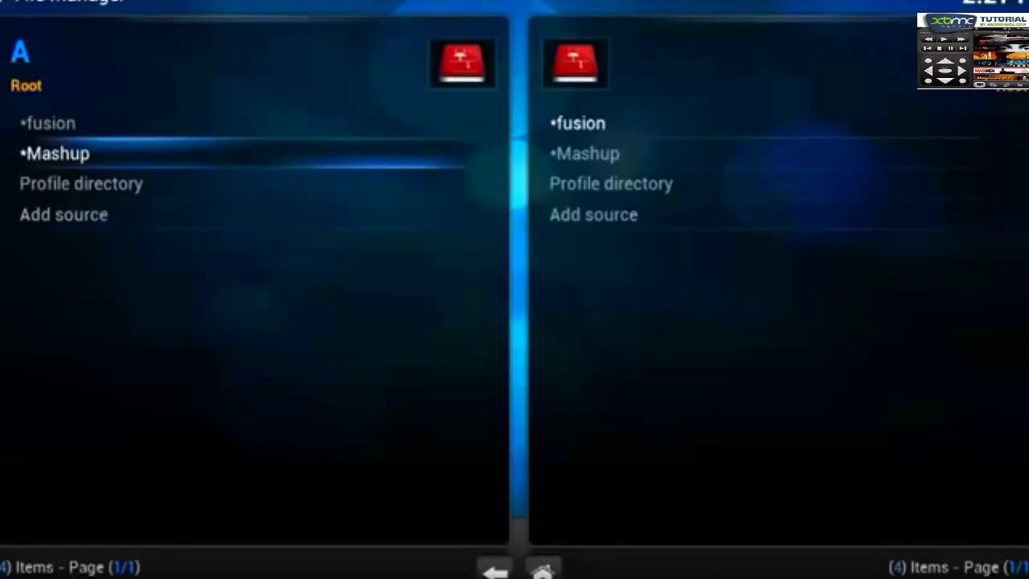
{"action": "key", "text": "Return"}
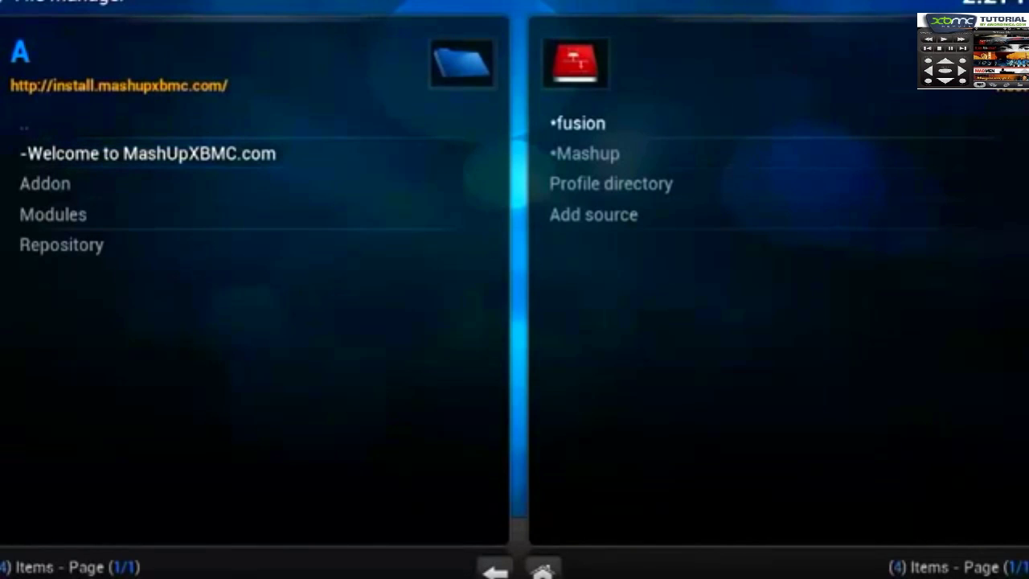
{"action": "left_click", "coordinate": [494, 569]}
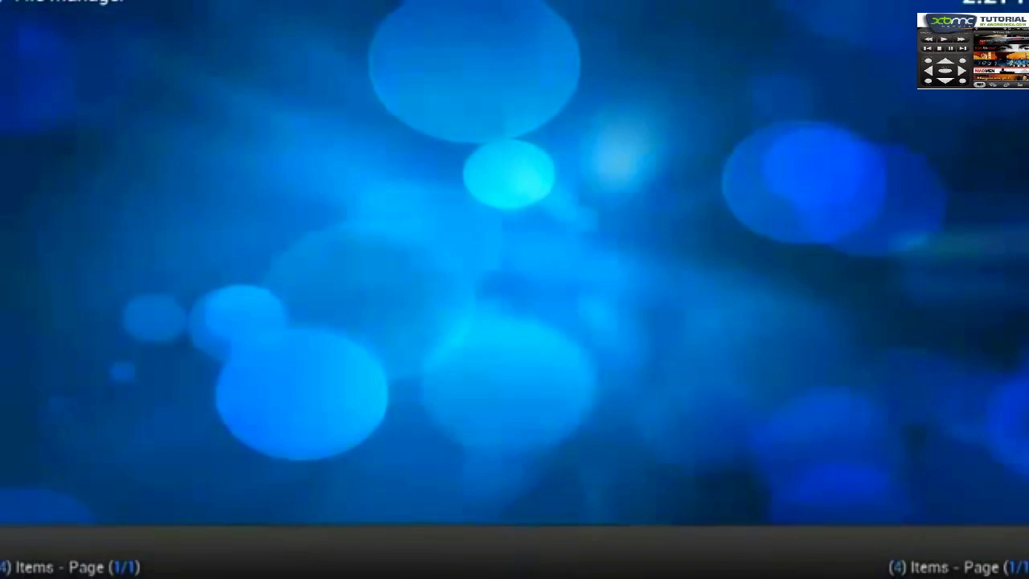
Open the Add-ons section of the system settings
{"action": "key", "text": "Return"}
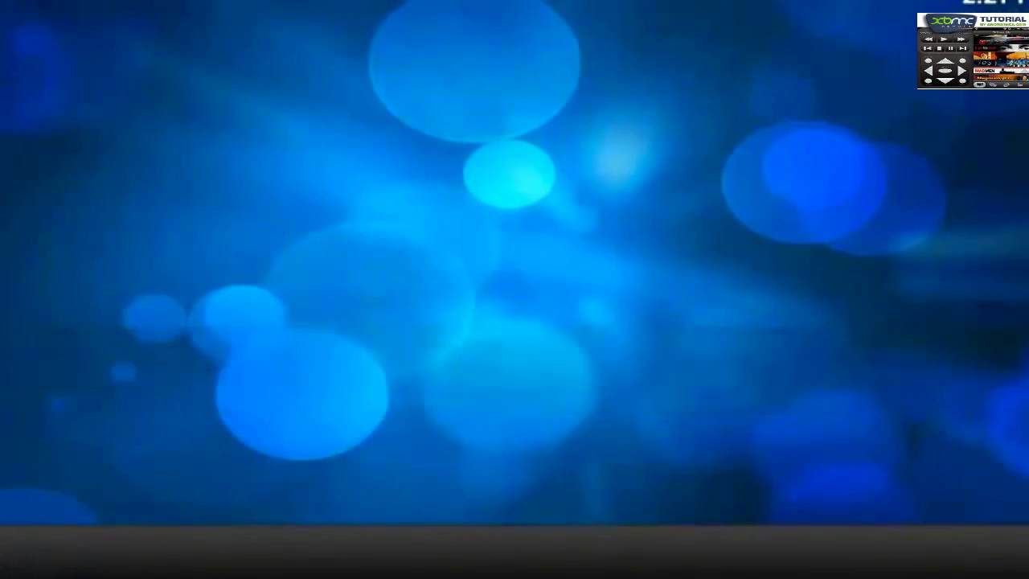
{"action": "key", "text": "Down"}
{"action": "key", "text": "Down"}
{"action": "key", "text": "Down"}
{"action": "key", "text": "Down"}
{"action": "key", "text": "Down"}
{"action": "key", "text": "Down"}
{"action": "key", "text": "Return"}
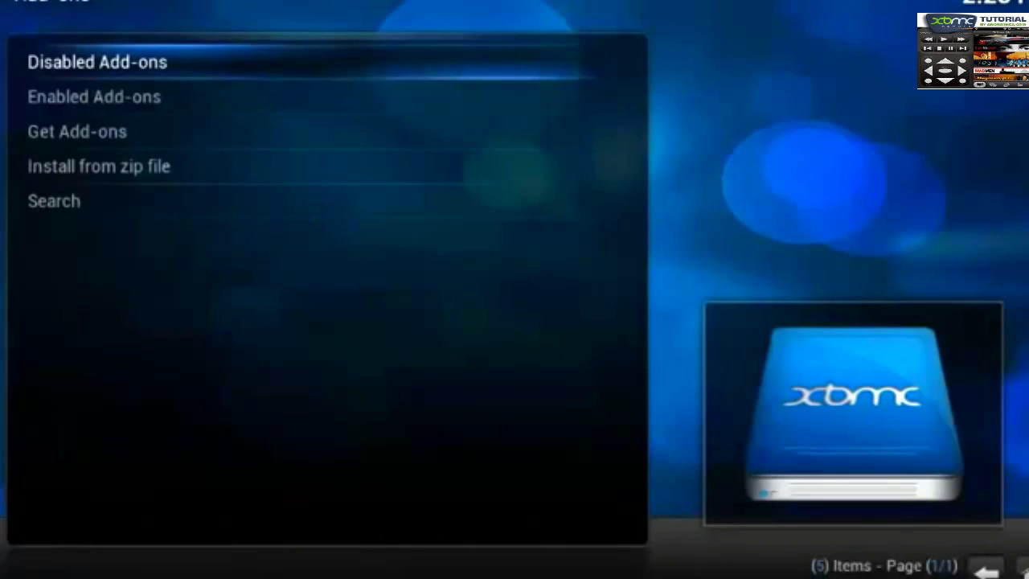
Start an add-on installation from a zip file and browse into the Mashup source
{"action": "key", "text": "Down"}
{"action": "key", "text": "Down"}
{"action": "key", "text": "Down"}
{"action": "key", "text": "Return"}
{"action": "key", "text": "Down"}
{"action": "key", "text": "Return"}
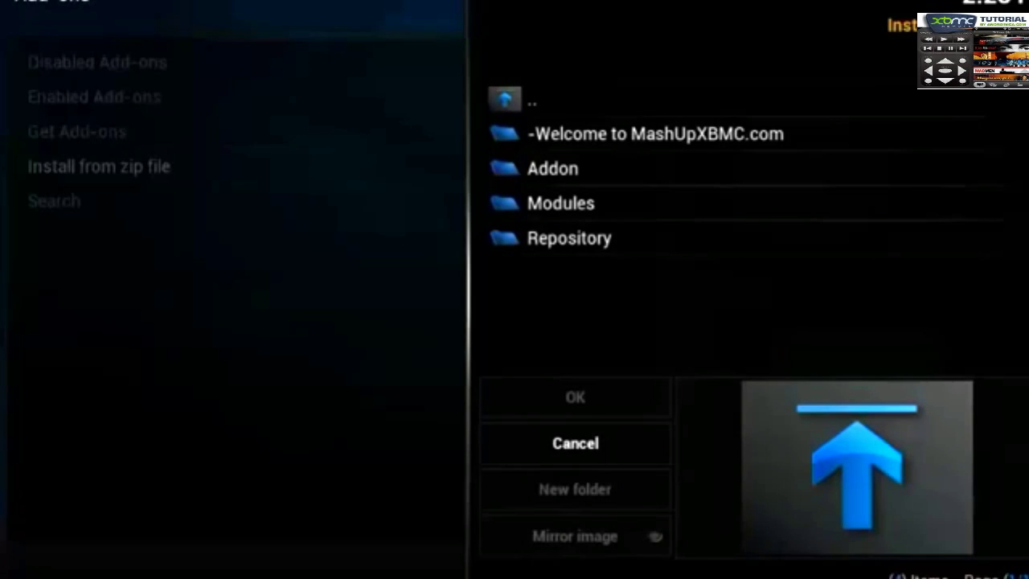
Look at the zip files in the Addon folder and return to its parent folder
{"action": "key", "text": "Down"}
{"action": "key", "text": "Down"}
{"action": "key", "text": "Return"}
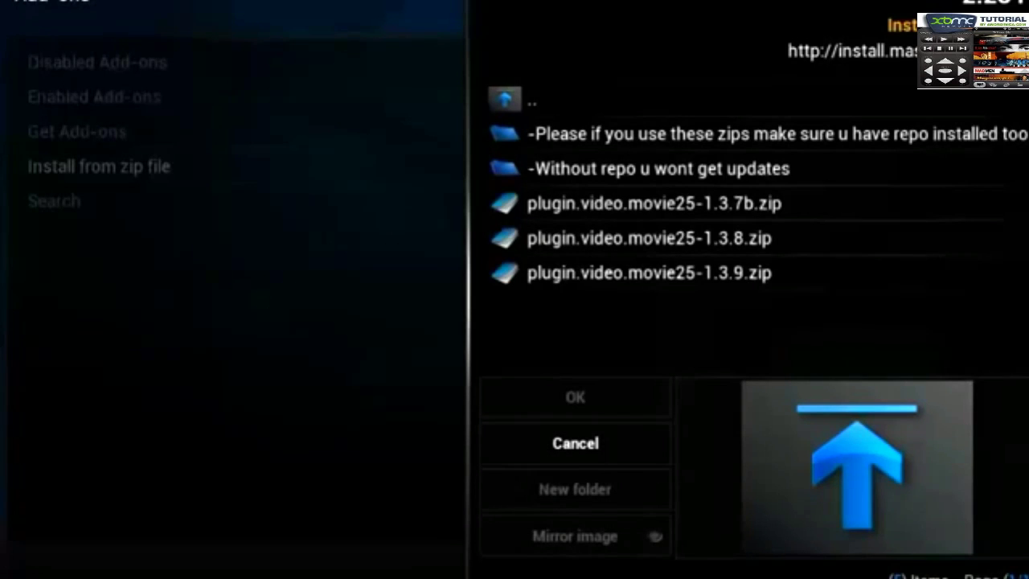
{"action": "key", "text": "BackSpace"}
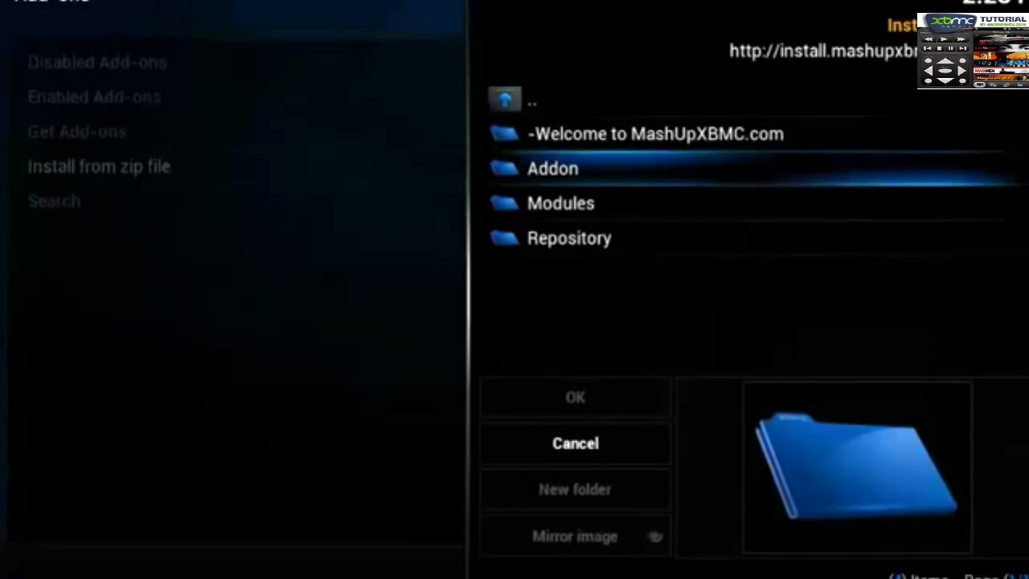
Install repository.mash2k3-1.6.zip from the Repository folder
{"action": "key", "text": "Down"}
{"action": "key", "text": "Down"}
{"action": "key", "text": "Return"}
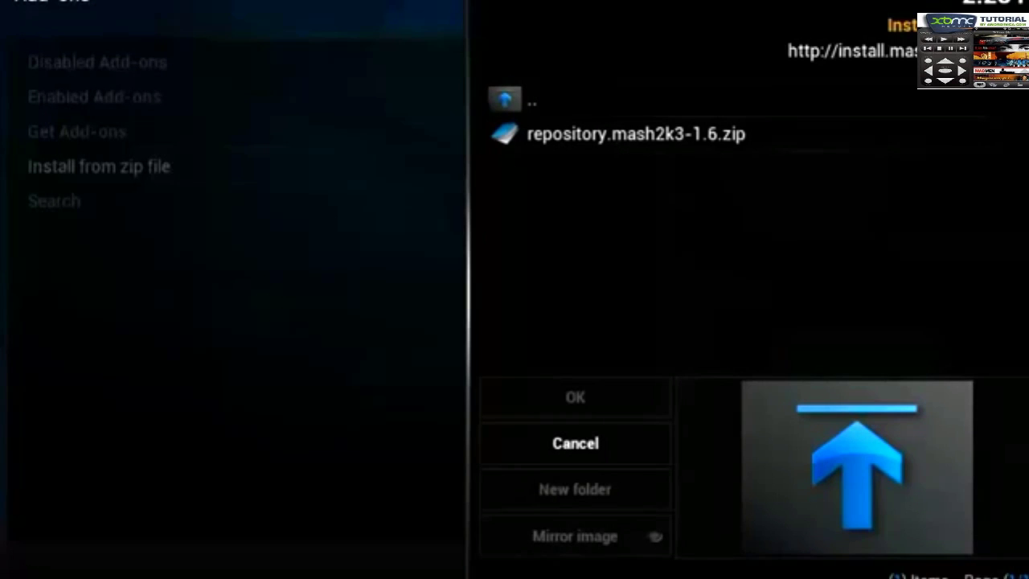
{"action": "key", "text": "Return"}
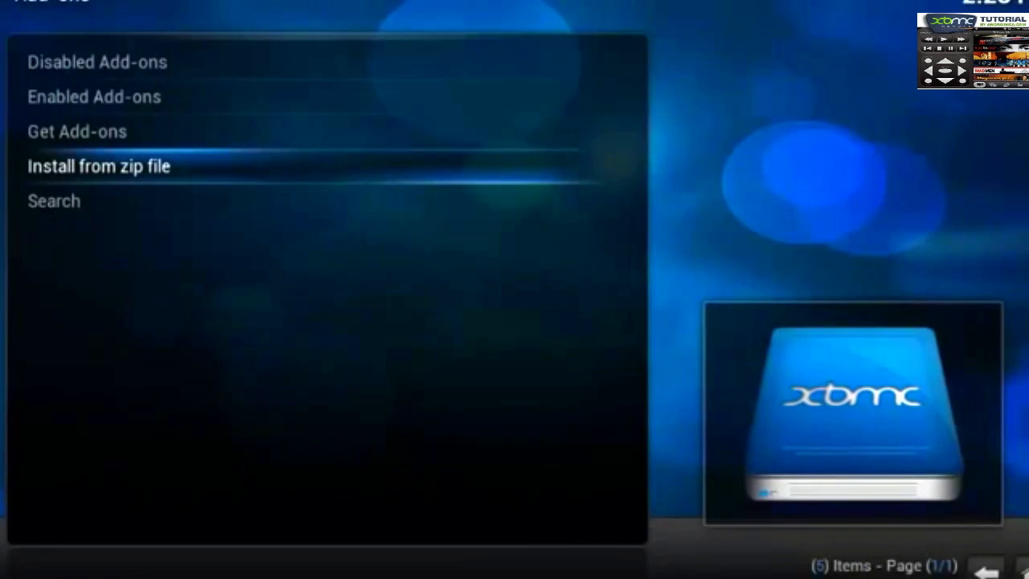
Open the Video Add-ons category of the All Addons by Mash2k3 repository
{"action": "key", "text": "Up"}
{"action": "key", "text": "Return"}
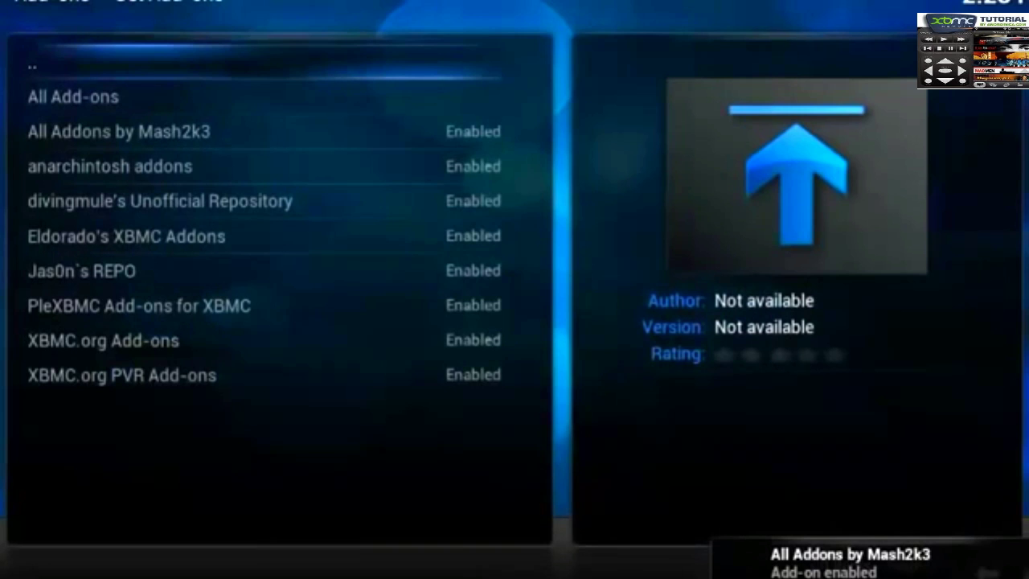
{"action": "key", "text": "Return"}
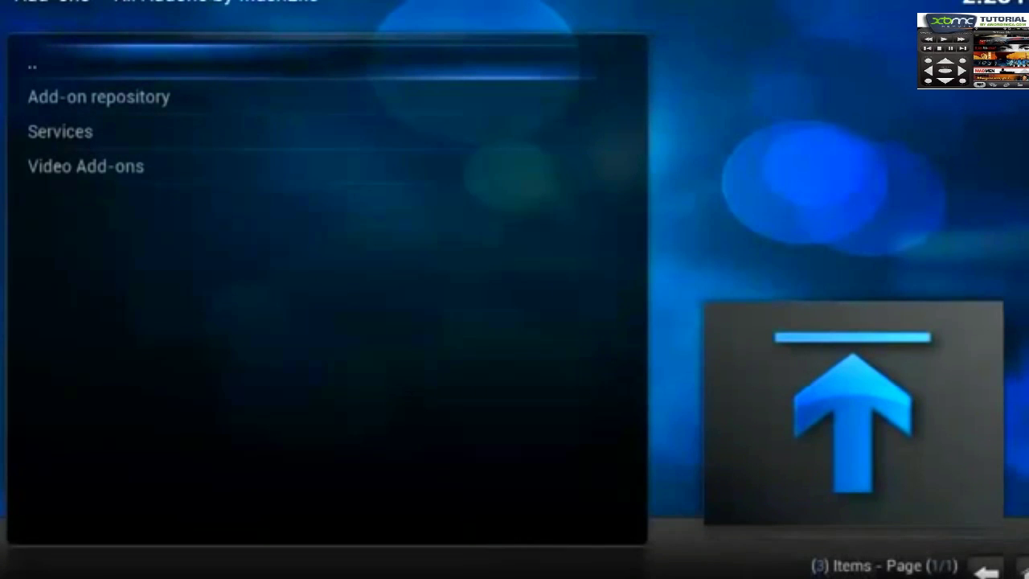
{"action": "key", "text": "Up"}
{"action": "key", "text": "Return"}
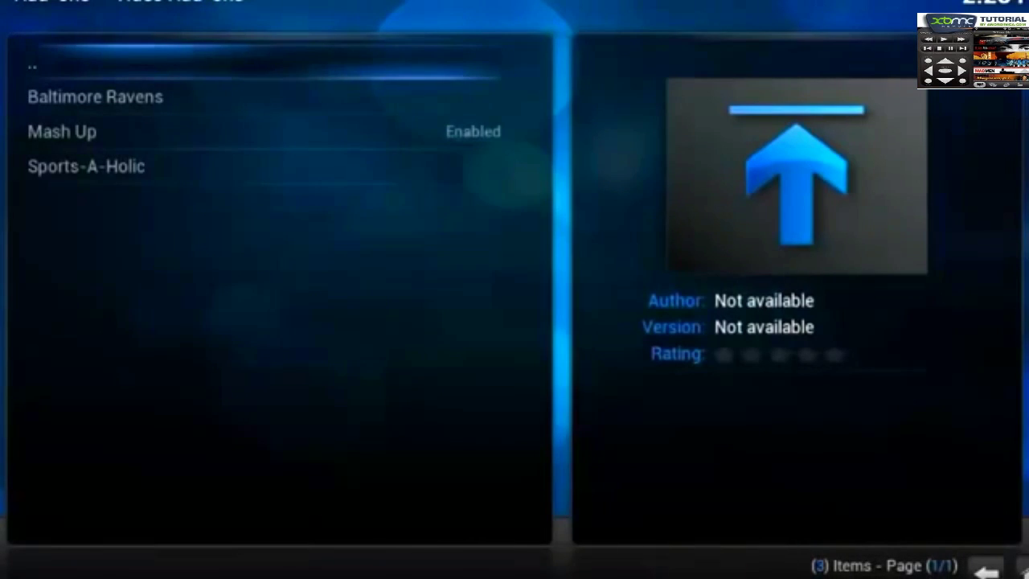
View the add-on information for Mash Up and close it
{"action": "key", "text": "Down"}
{"action": "key", "text": "Down"}
{"action": "key", "text": "Return"}
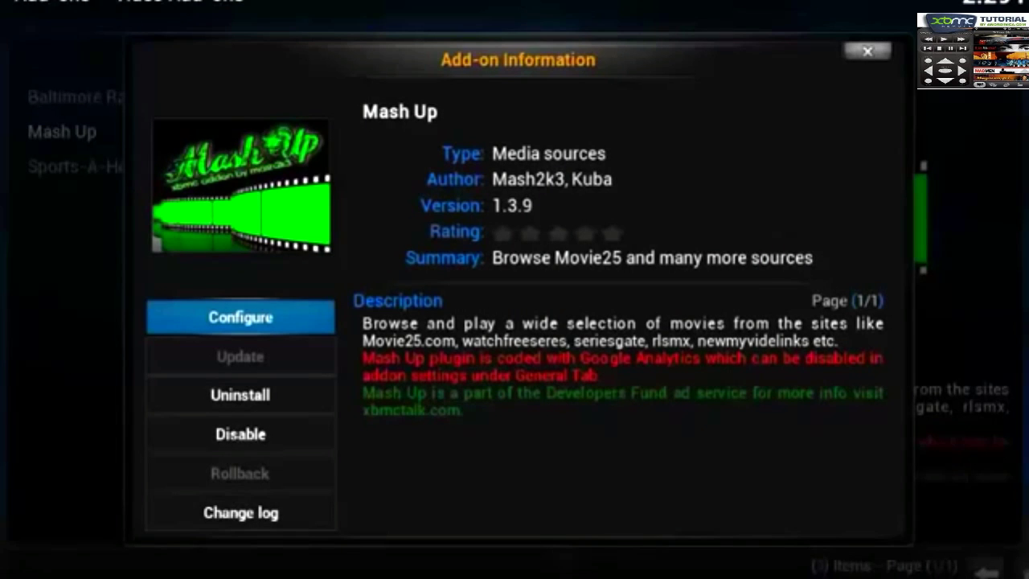
{"action": "key", "text": "Escape"}
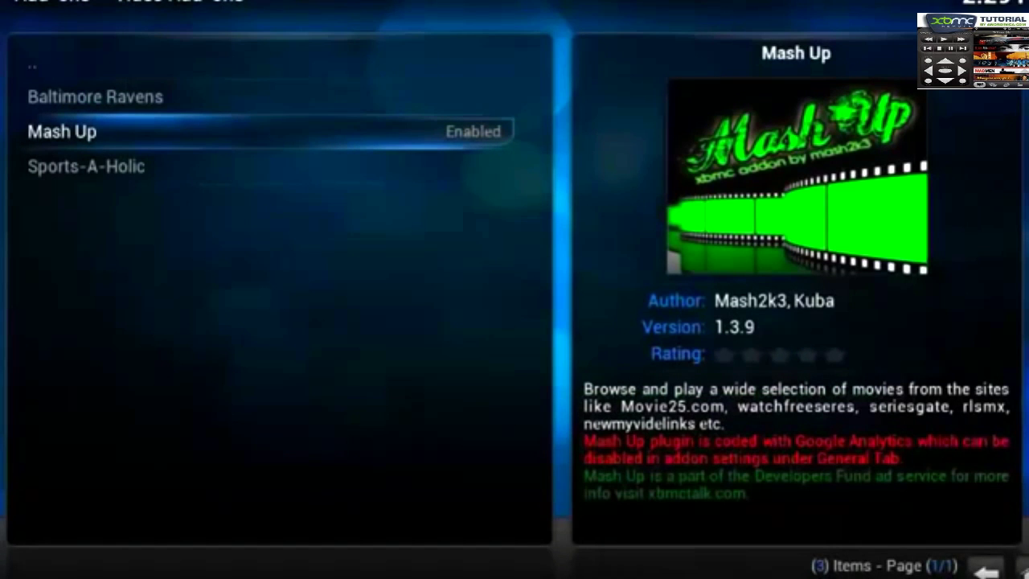
Return to the home screen and open the system settings
{"action": "key", "text": "Escape"}
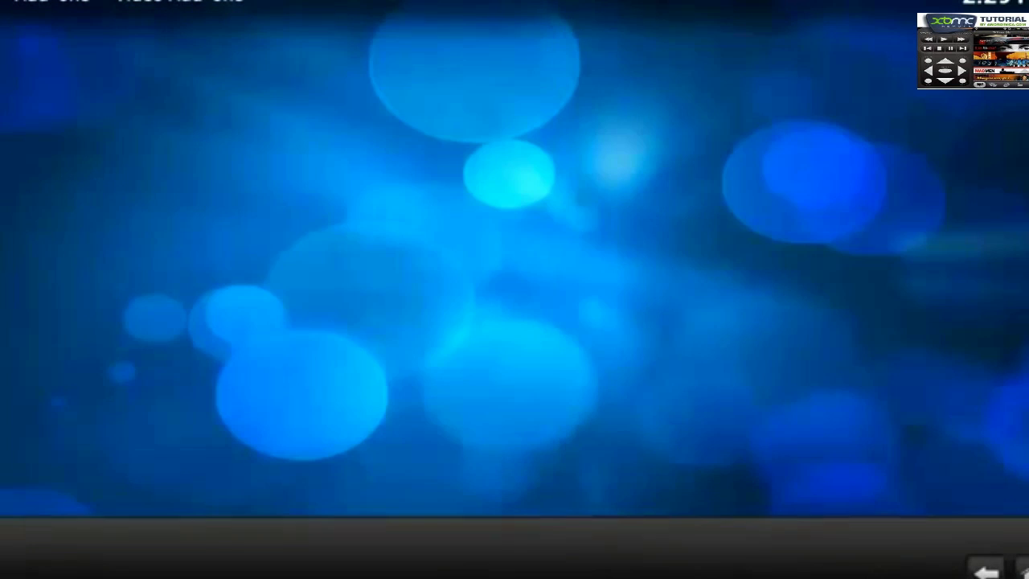
{"action": "key", "text": "Escape"}
{"action": "key", "text": "Left"}
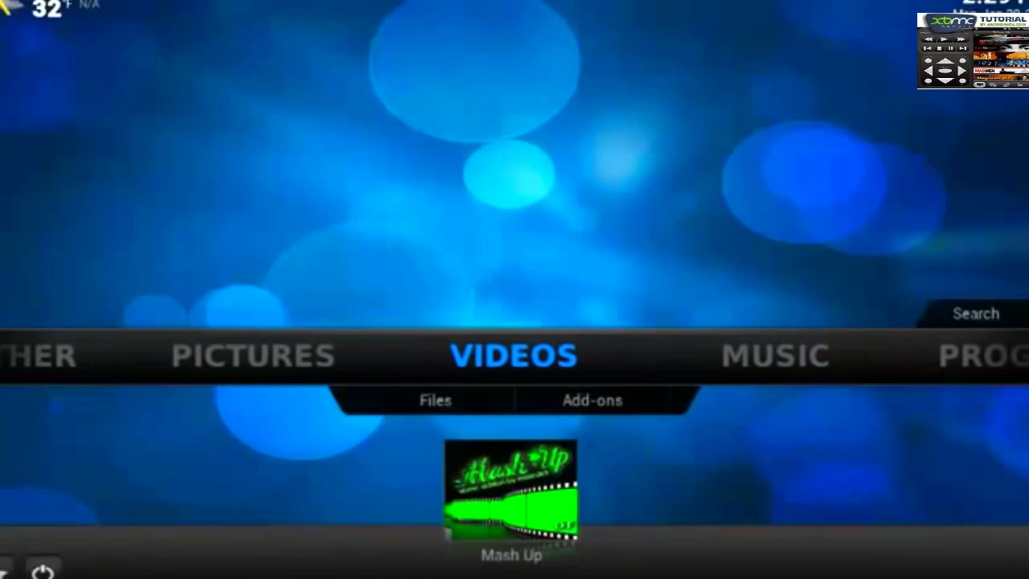
{"action": "key", "text": "Right"}
{"action": "key", "text": "Right"}
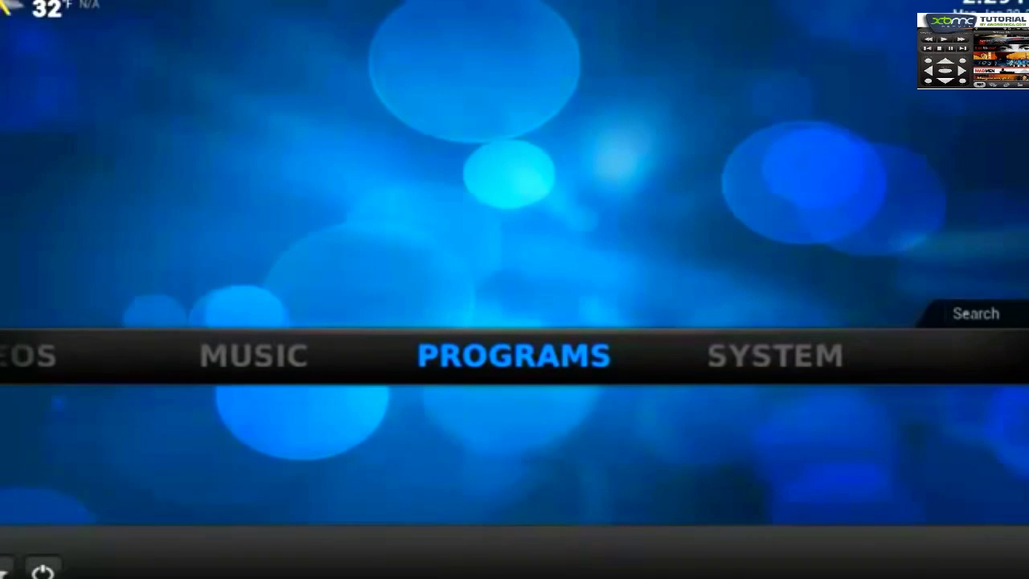
{"action": "key", "text": "Right"}
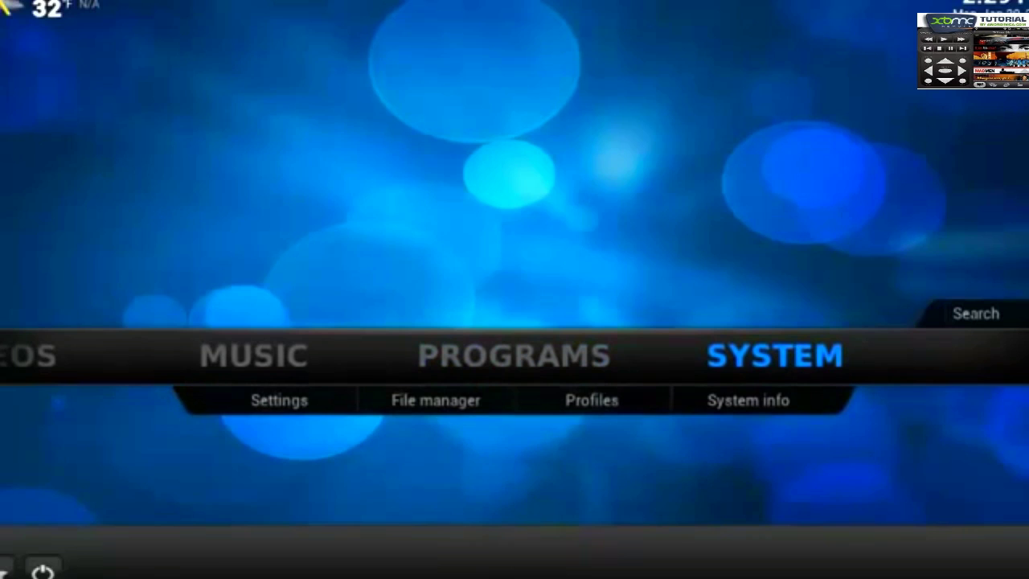
{"action": "key", "text": "Return"}
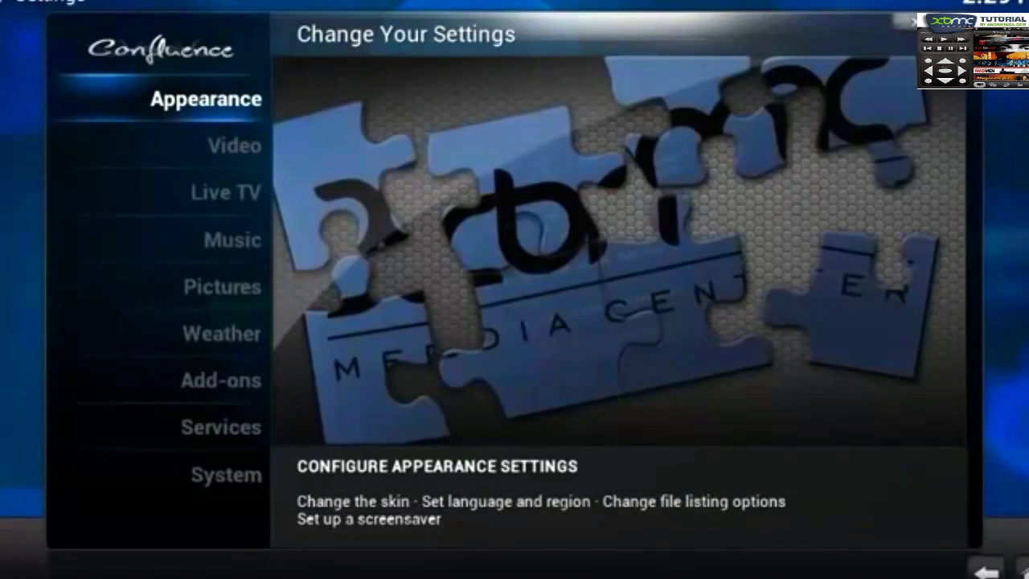
Open the Add-on Shortcuts section of the Confluence skin settings, at the first entry of the Home Page Videos Submenu
{"action": "key", "text": "Return"}
{"action": "key", "text": "Right"}
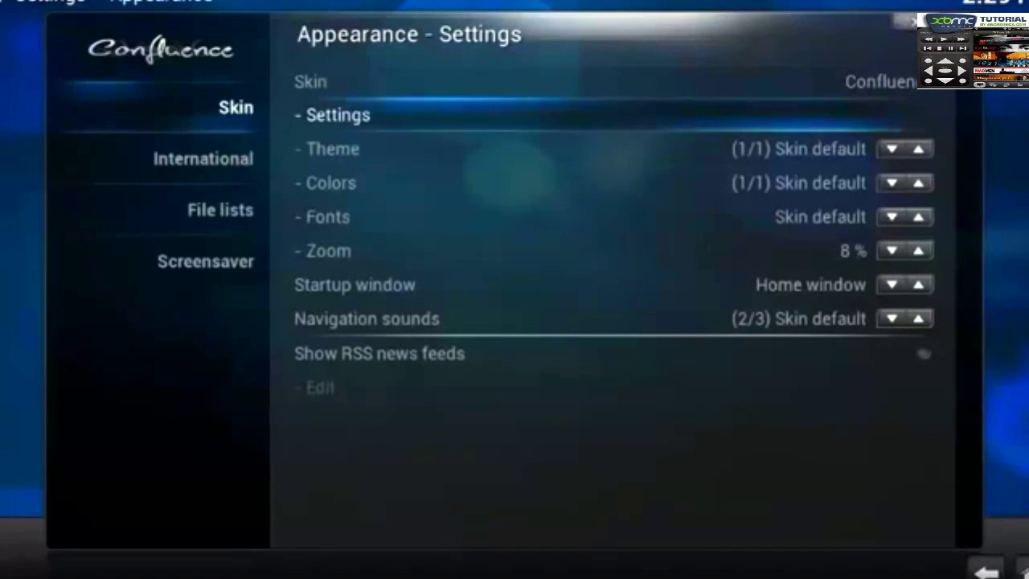
{"action": "key", "text": "Return"}
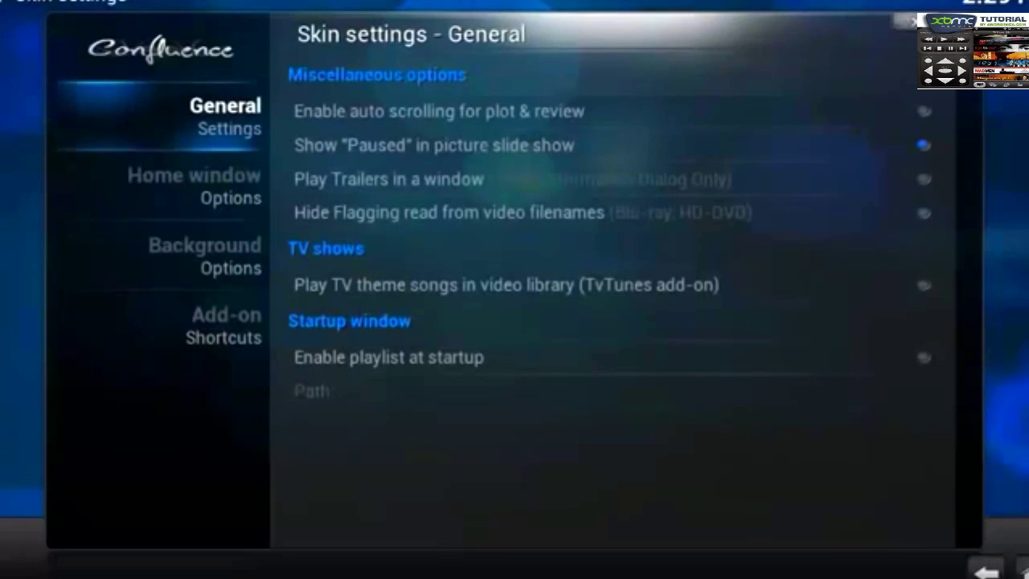
{"action": "key", "text": "Up"}
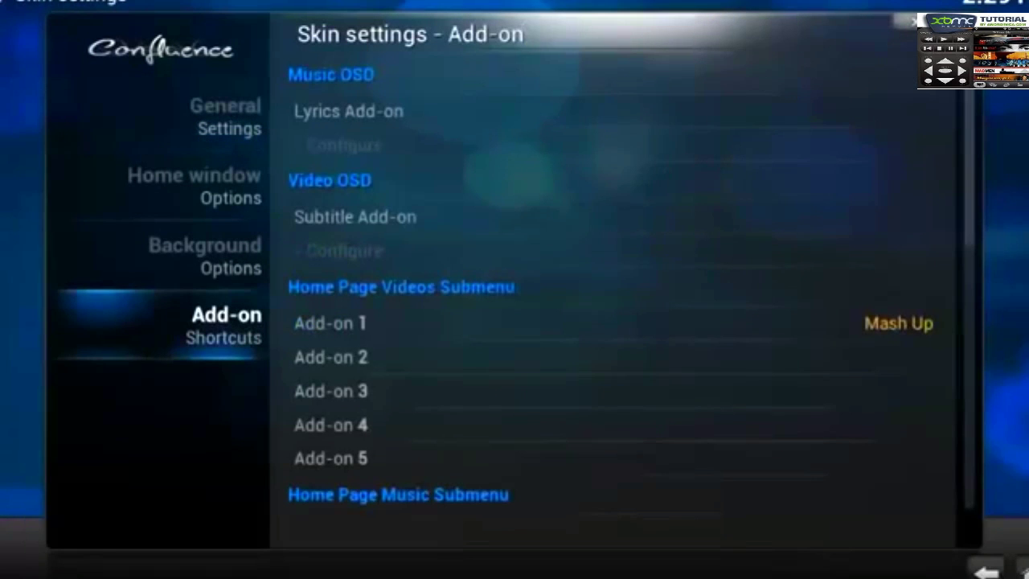
{"action": "key", "text": "Right"}
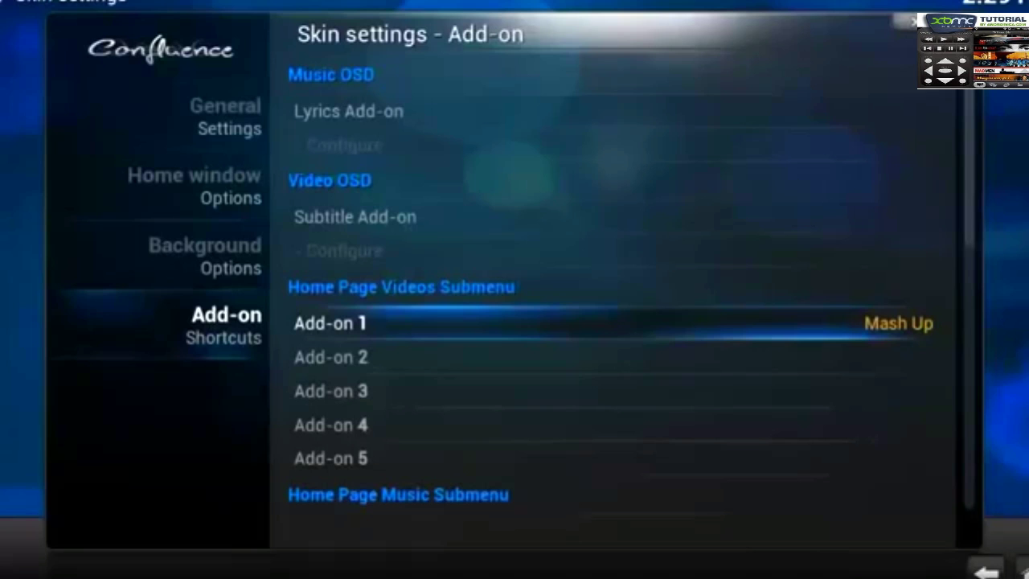
Choose Mash Up for Add-on 1 in the Home Page Videos Submenu
{"action": "key", "text": "Return"}
{"action": "scroll", "coordinate": [506, 394], "scroll_direction": "down", "scroll_amount": 3}
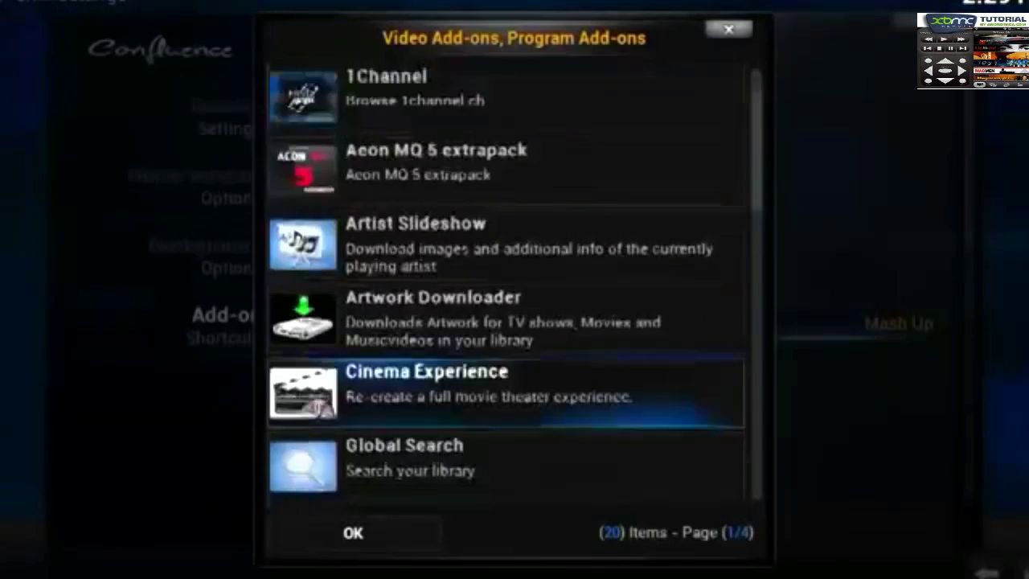
{"action": "scroll", "coordinate": [506, 394], "scroll_direction": "up", "scroll_amount": 3}
{"action": "key", "text": "Return"}
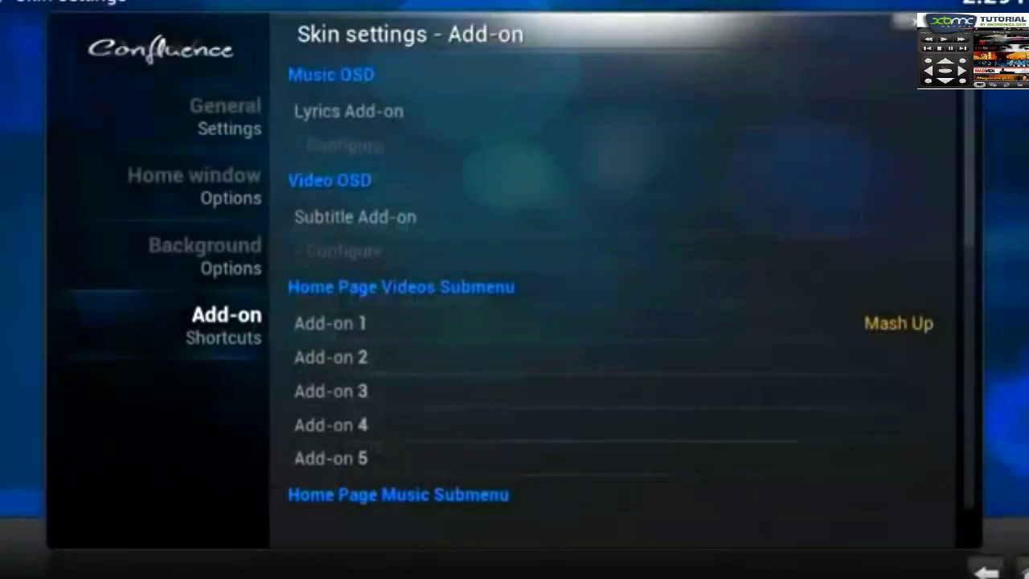
Set Add-on 2 to Icefilms and Add-on 3 to 1Channel in the Home Page Videos Submenu
{"action": "key", "text": "Return"}
{"action": "scroll", "coordinate": [505, 283], "scroll_direction": "down", "scroll_amount": 1}
{"action": "key", "text": "Return"}
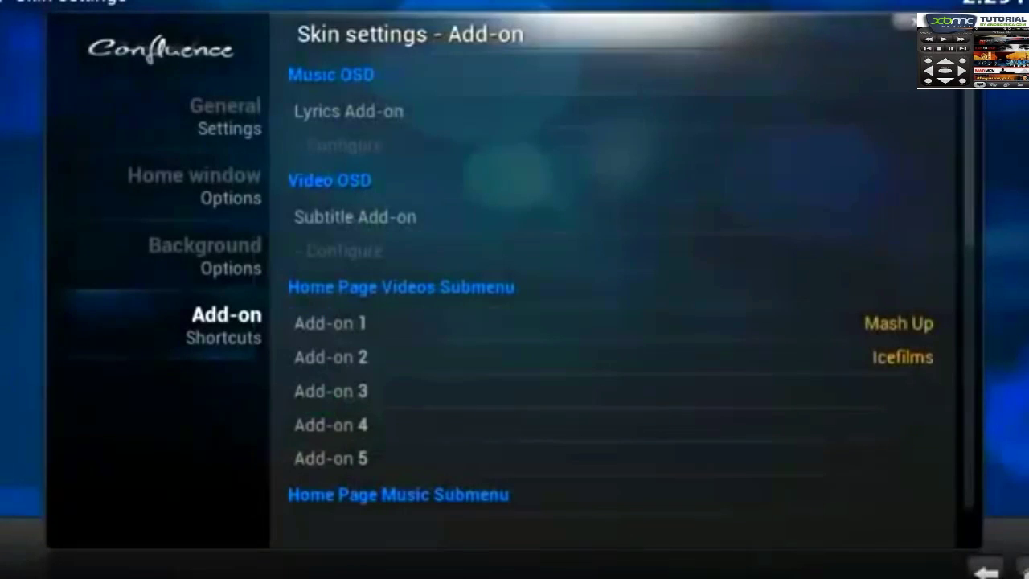
{"action": "key", "text": "Return"}
{"action": "key", "text": "Return"}
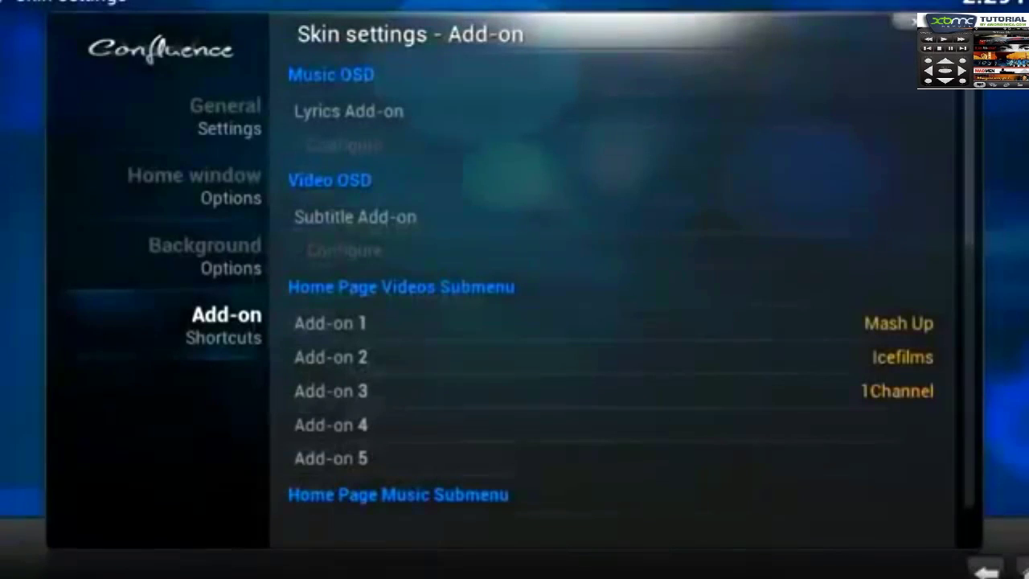
Set Add-on 4 to TubePlus and Add-on 5 to ustvnow in the Home Page Videos Submenu, and leave the appearance settings
{"action": "key", "text": "Return"}
{"action": "key", "text": "Return"}
{"action": "key", "text": "Return"}
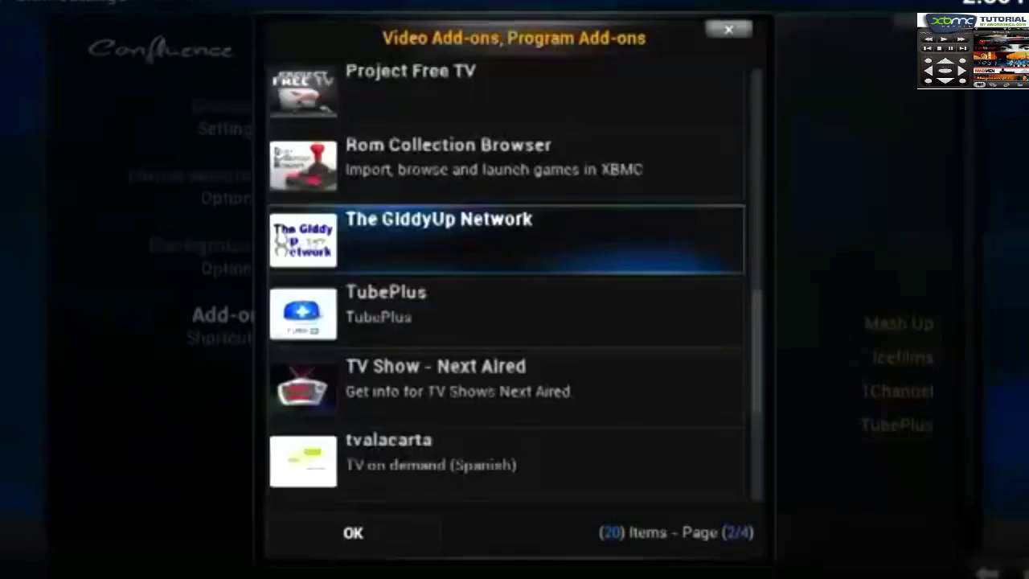
{"action": "key", "text": "Down"}
{"action": "key", "text": "Down"}
{"action": "key", "text": "Down"}
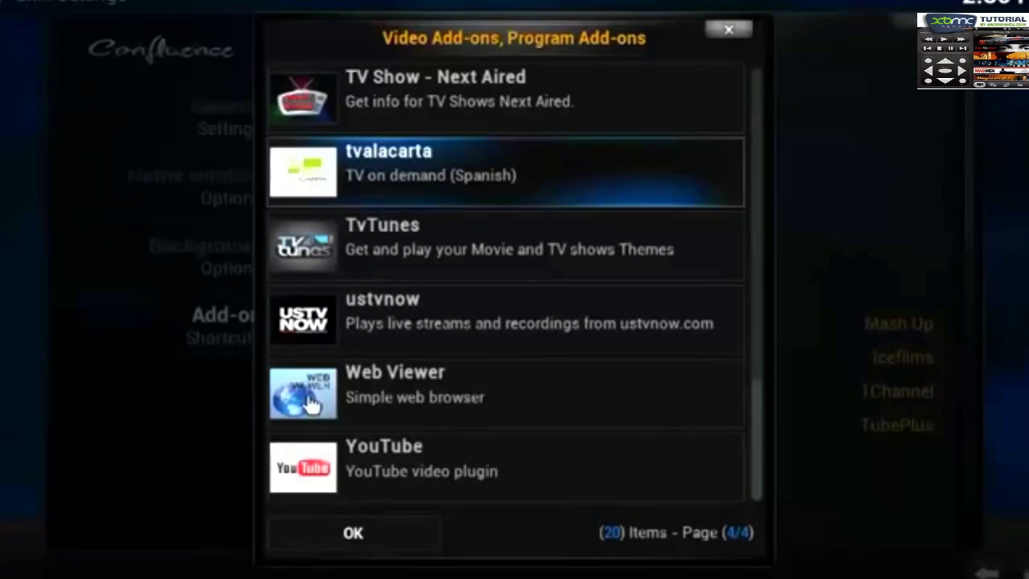
{"action": "key", "text": "Down"}
{"action": "key", "text": "Return"}
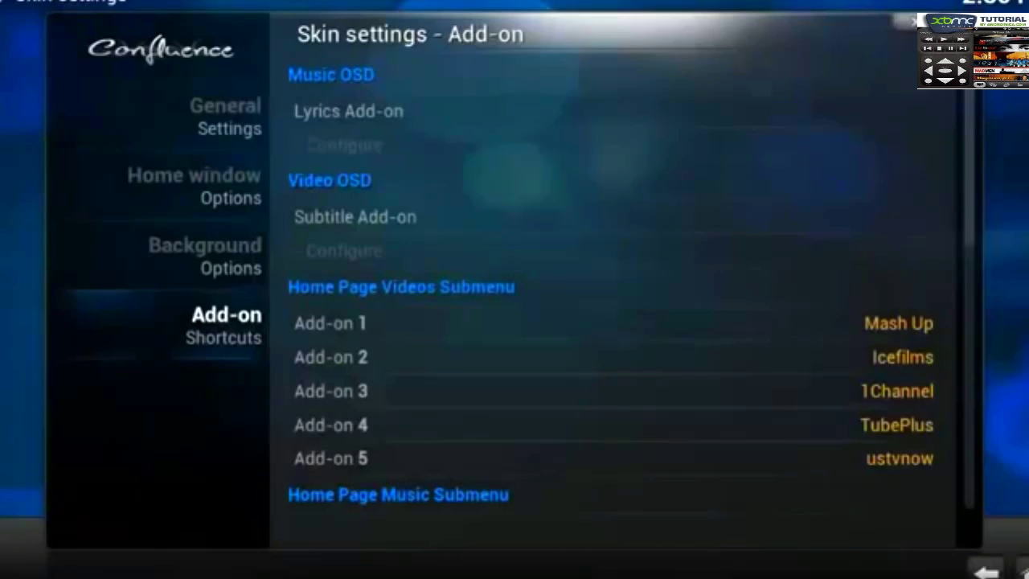
{"action": "key", "text": "Escape"}
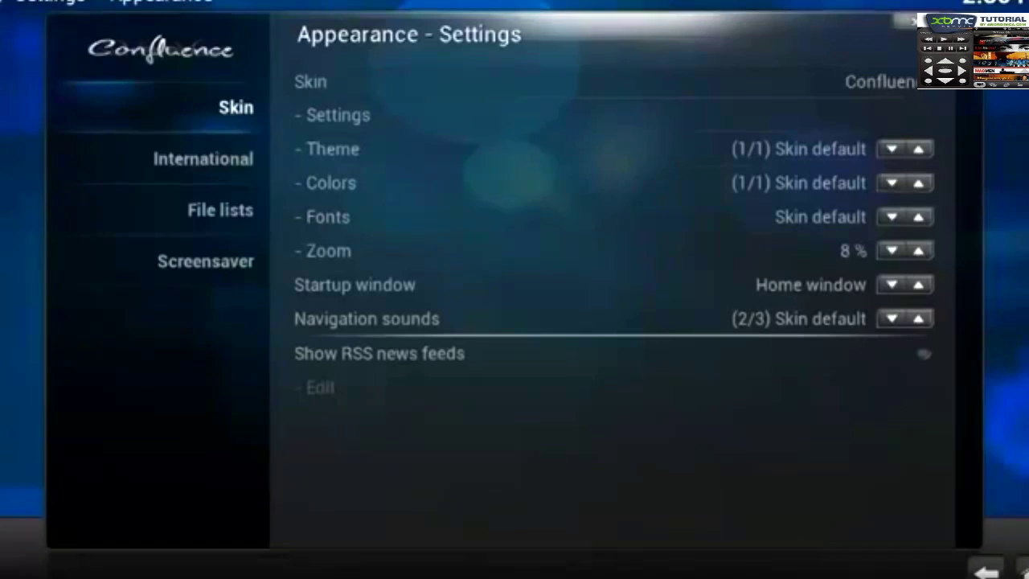
{"action": "key", "text": "Escape"}
{"action": "key", "text": "Escape"}
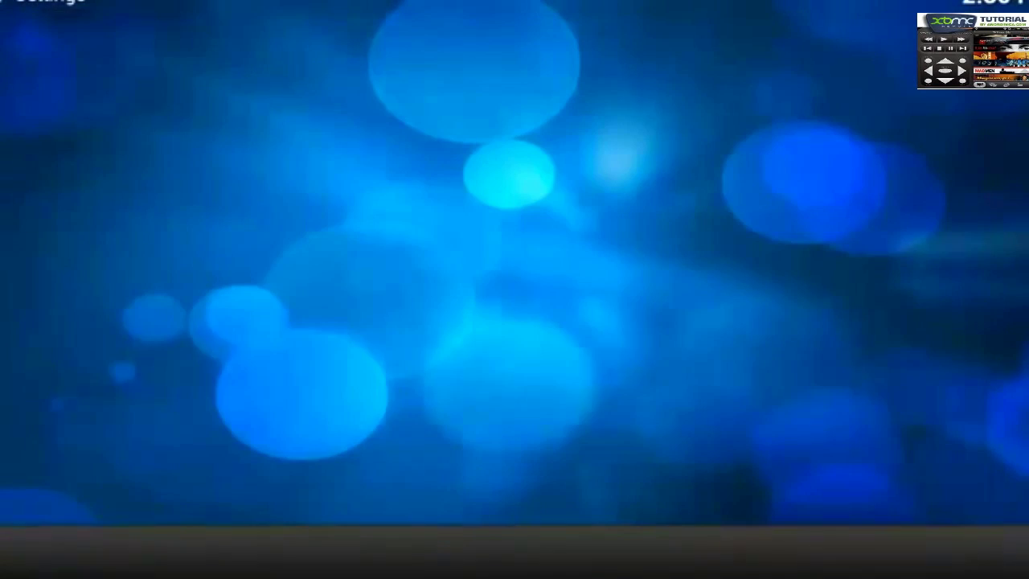
View the skins available in the appearance settings, keep the current skin, and return to the home screen
{"action": "key", "text": "Return"}
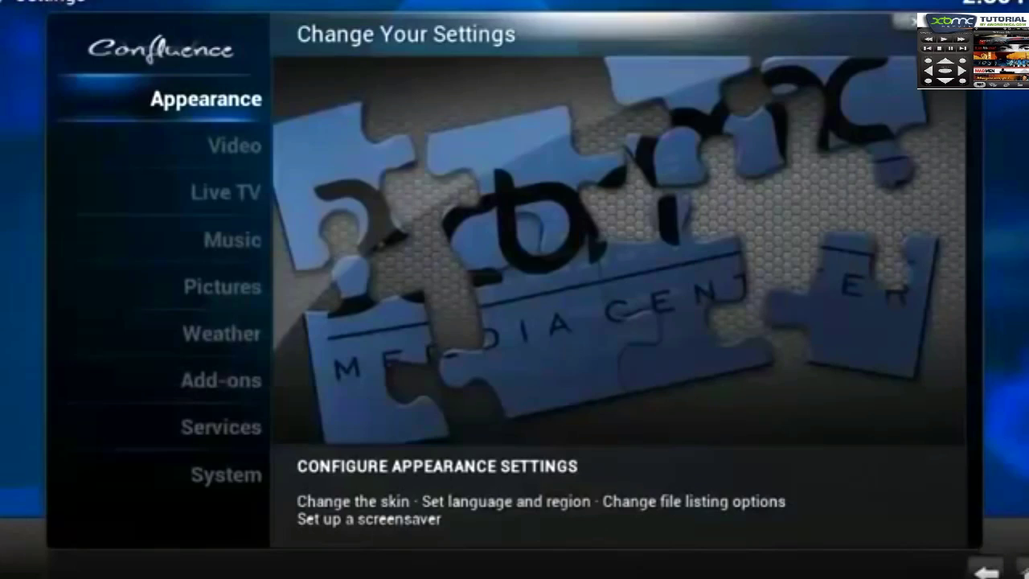
{"action": "key", "text": "Return"}
{"action": "key", "text": "Right"}
{"action": "key", "text": "Return"}
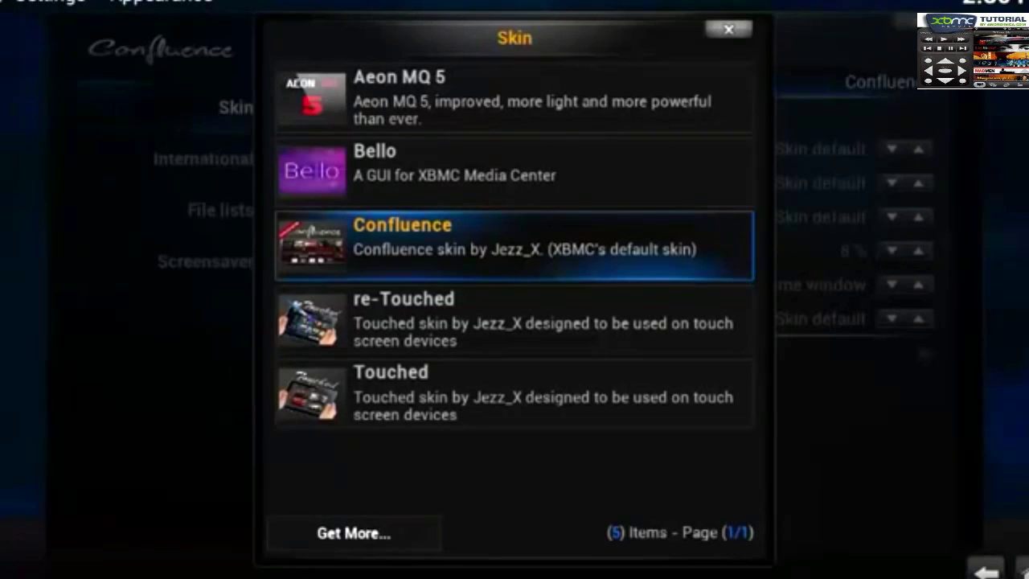
{"action": "key", "text": "Escape"}
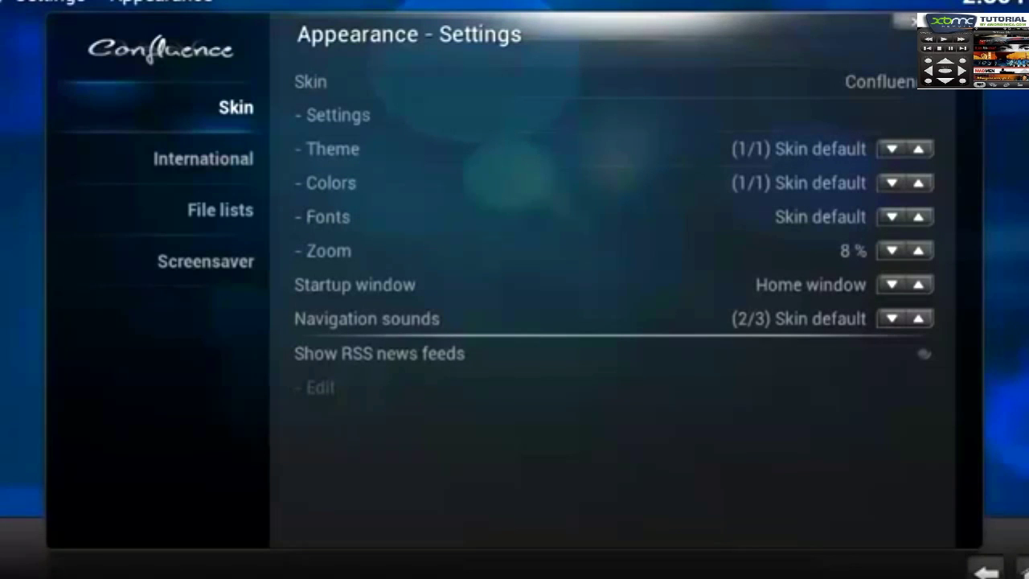
{"action": "key", "text": "BackSpace"}
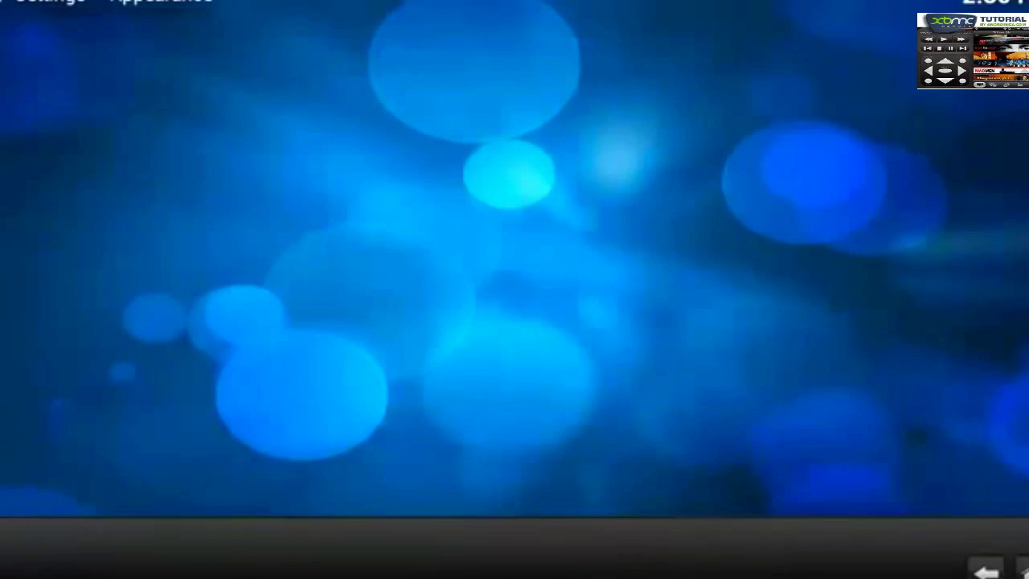
{"action": "key", "text": "Escape"}
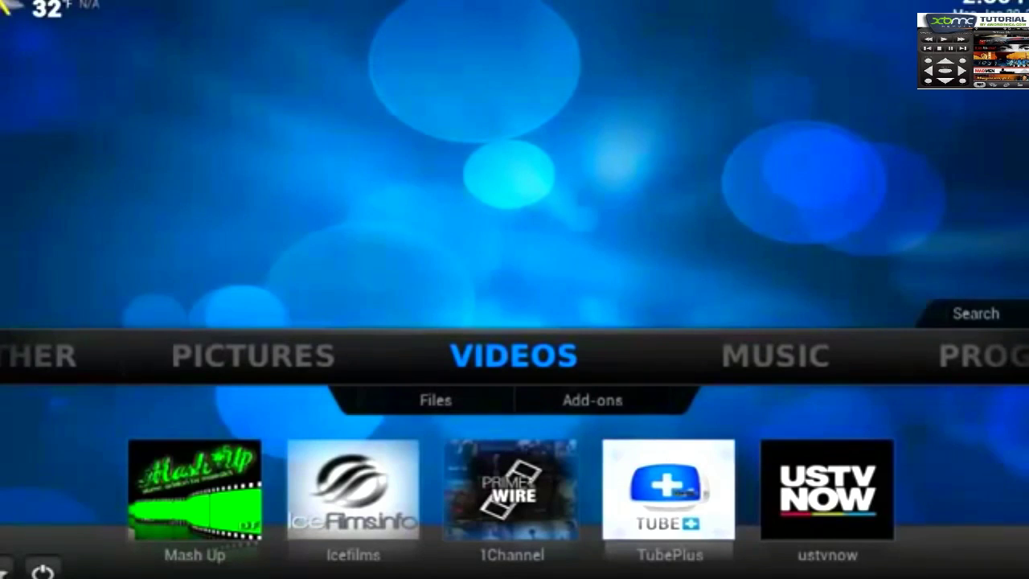
Open the Mash Up add-on from the Video Add-ons and dismiss its announcement
{"action": "key", "text": "Return"}
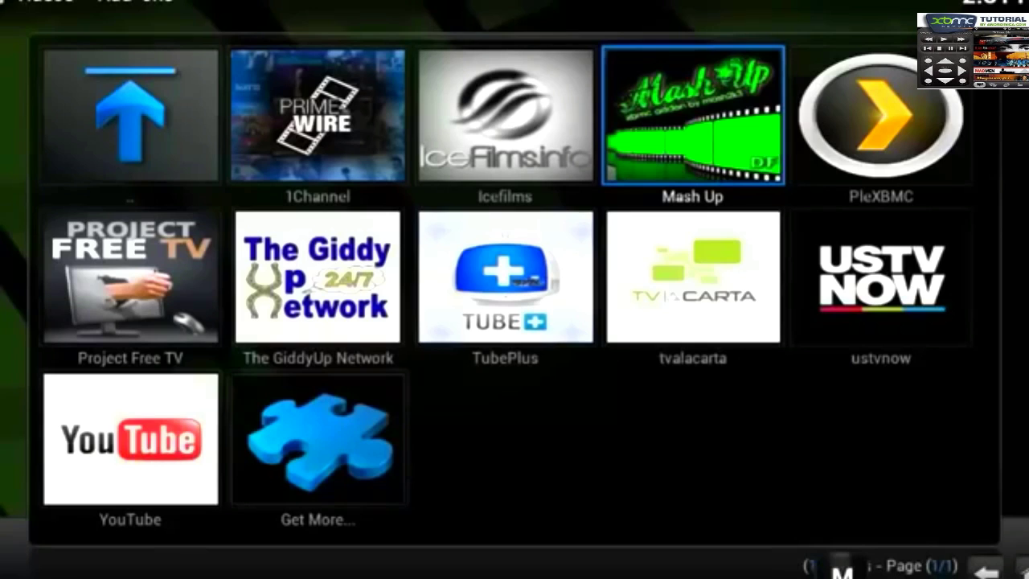
{"action": "key", "text": "c"}
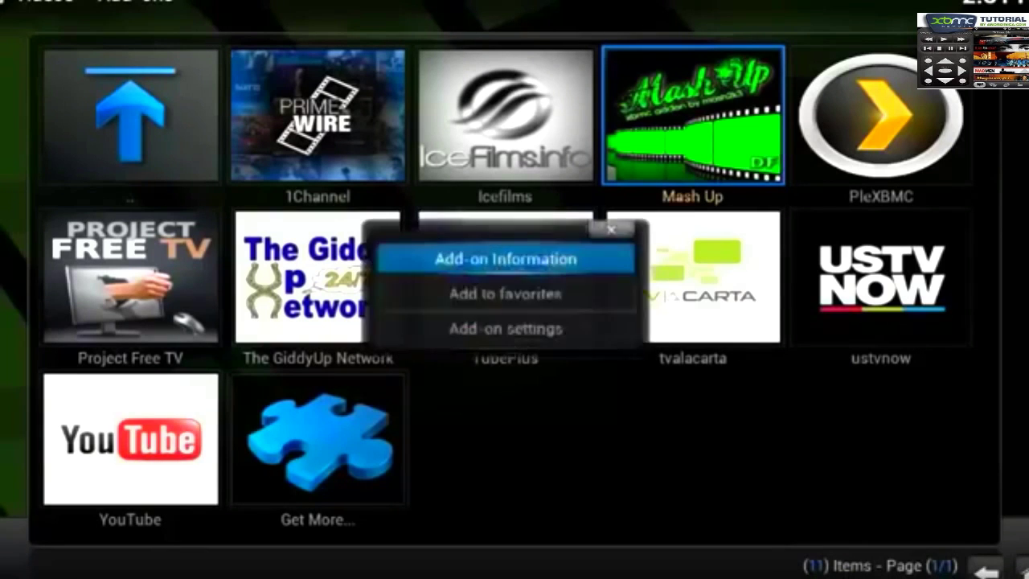
{"action": "key", "text": "Return"}
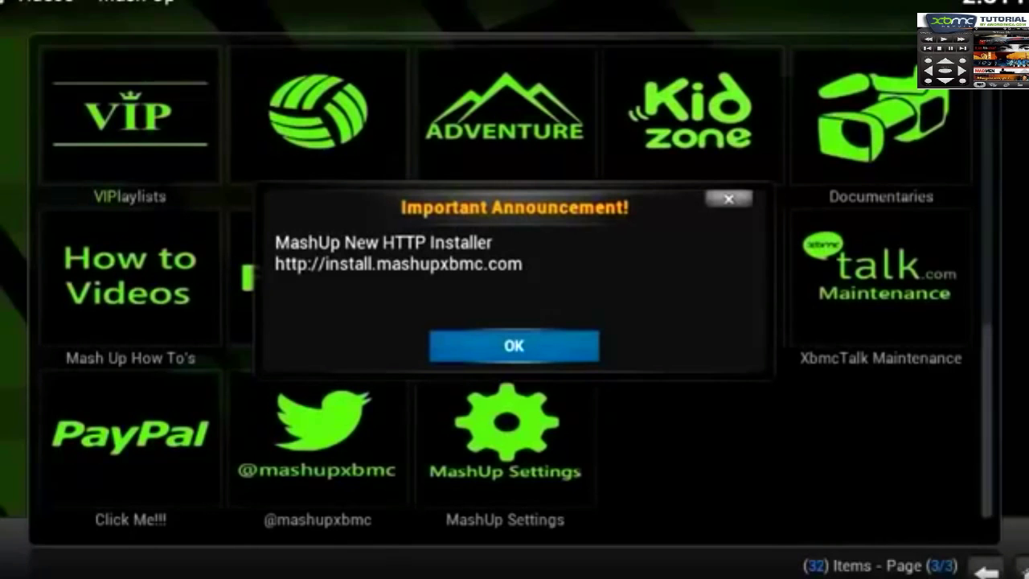
{"action": "key", "text": "Return"}
Examine the categories offered in the Mash Up main listing
{"action": "key", "text": "Up"}
{"action": "key", "text": "Up"}
{"action": "key", "text": "Up"}
{"action": "key", "text": "Up"}
{"action": "key", "text": "Up"}
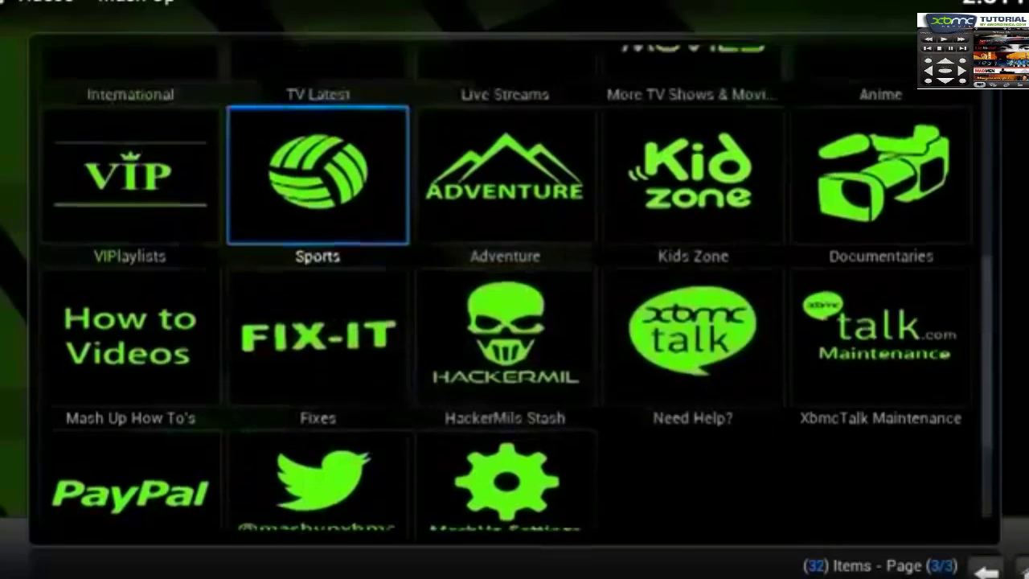
{"action": "key", "text": "Down"}
{"action": "key", "text": "Right"}
{"action": "key", "text": "Up"}
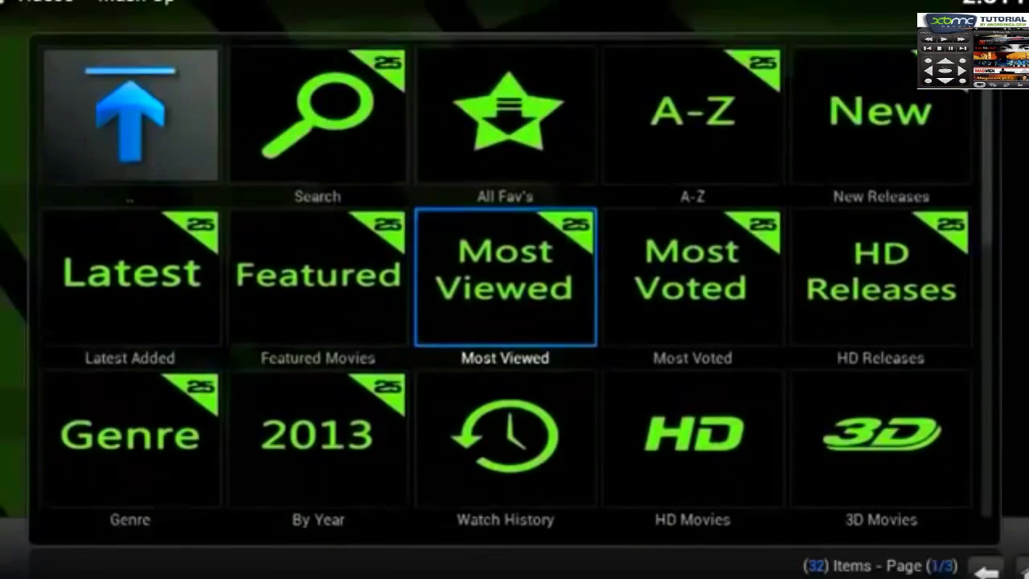
{"action": "key", "text": "Down"}
{"action": "key", "text": "Left"}
{"action": "key", "text": "Left"}
{"action": "key", "text": "Down"}
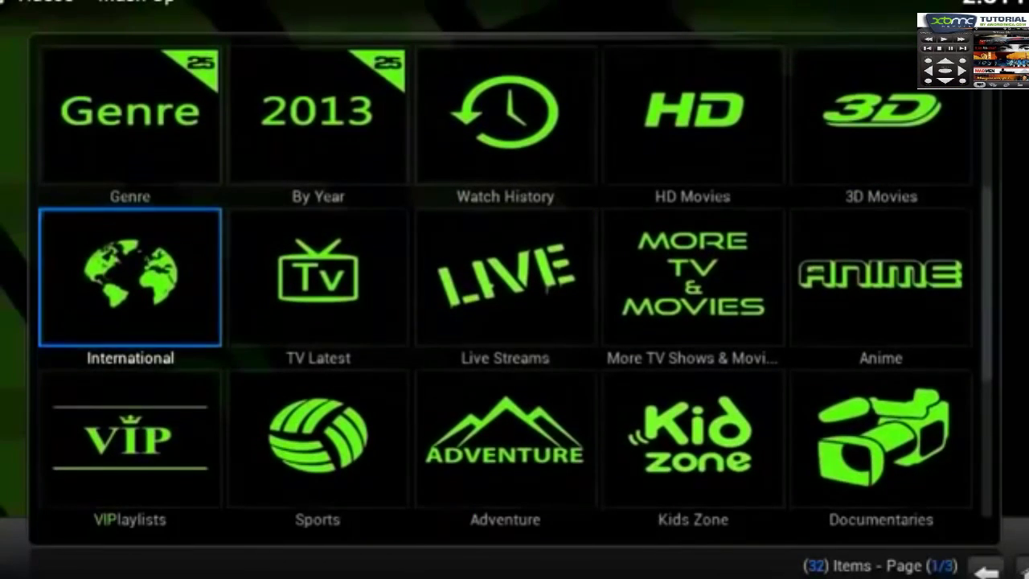
Open k1m05's Streams from the Live Streams category and go to its news channels
{"action": "key", "text": "Right"}
{"action": "key", "text": "Right"}
{"action": "key", "text": "Return"}
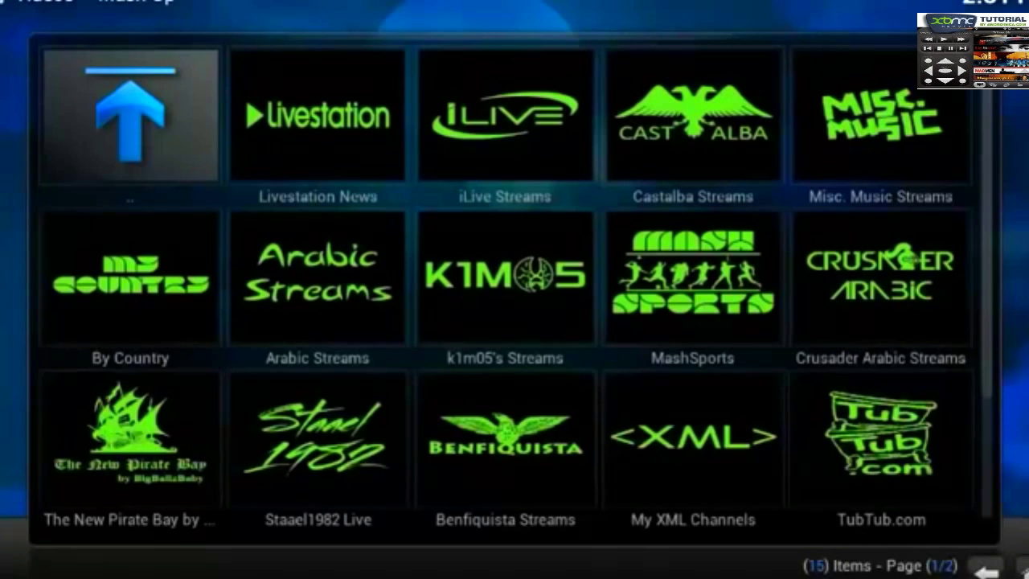
{"action": "key", "text": "Down"}
{"action": "key", "text": "Right"}
{"action": "key", "text": "Right"}
{"action": "key", "text": "Return"}
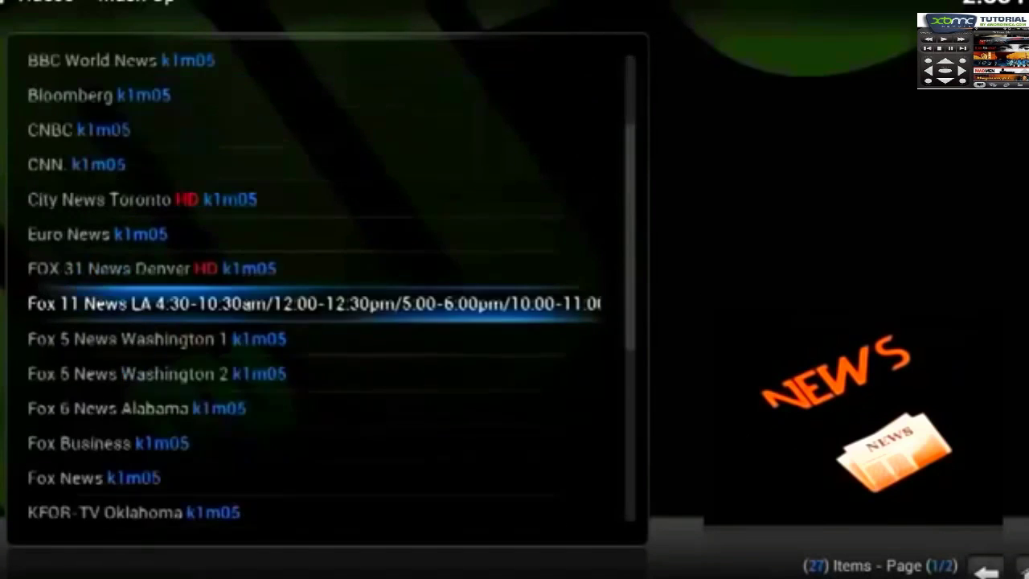
Examine the news channels listed under k1m05's Streams
{"action": "key", "text": "Down"}
{"action": "key", "text": "Down"}
{"action": "key", "text": "Down"}
{"action": "key", "text": "Down"}
{"action": "key", "text": "Down"}
{"action": "key", "text": "Down"}
{"action": "key", "text": "Down"}
{"action": "key", "text": "Down"}
{"action": "key", "text": "Down"}
{"action": "key", "text": "Down"}
{"action": "key", "text": "Down"}
{"action": "key", "text": "Down"}
{"action": "key", "text": "Down"}
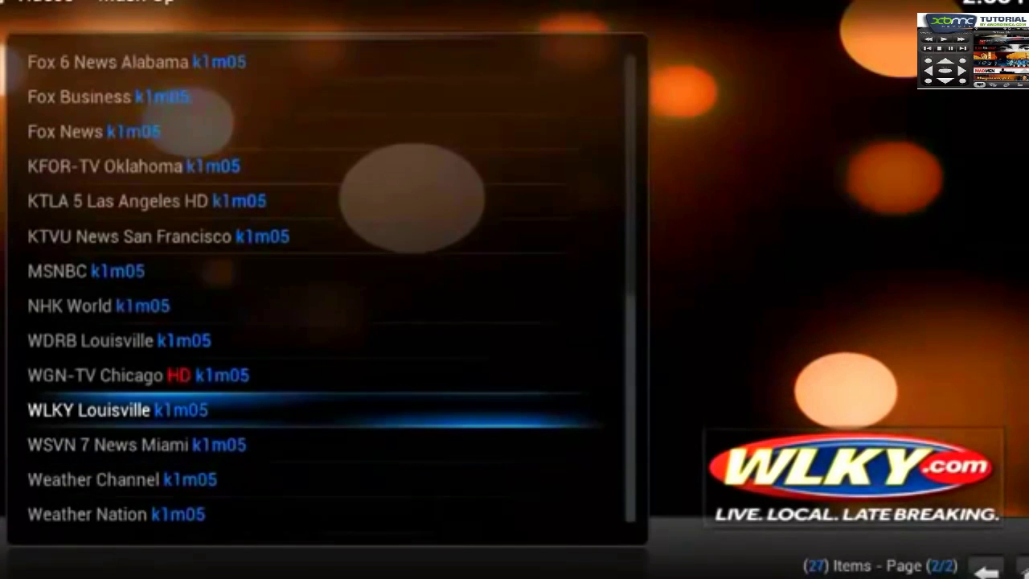
{"action": "key", "text": "Up"}
{"action": "key", "text": "Up"}
{"action": "key", "text": "Up"}
{"action": "key", "text": "Up"}
{"action": "key", "text": "Up"}
{"action": "key", "text": "Up"}
{"action": "key", "text": "Up"}
{"action": "key", "text": "Up"}
{"action": "key", "text": "Up"}
{"action": "key", "text": "Up"}
{"action": "key", "text": "Up"}
{"action": "key", "text": "Up"}
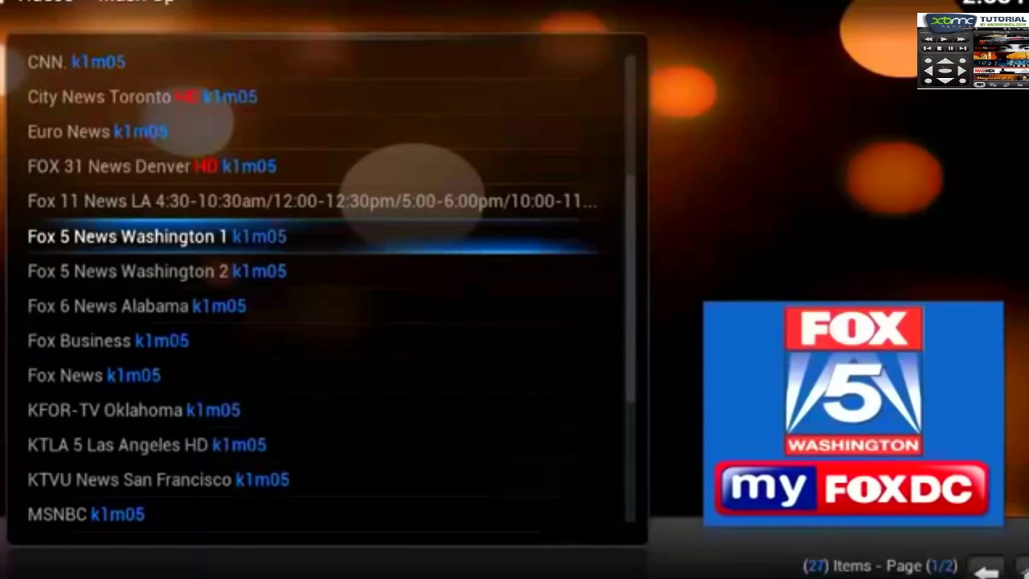
Play the Fox 6 News Alabama stream from the news channels and stop it
{"action": "key", "text": "Up"}
{"action": "key", "text": "Up"}
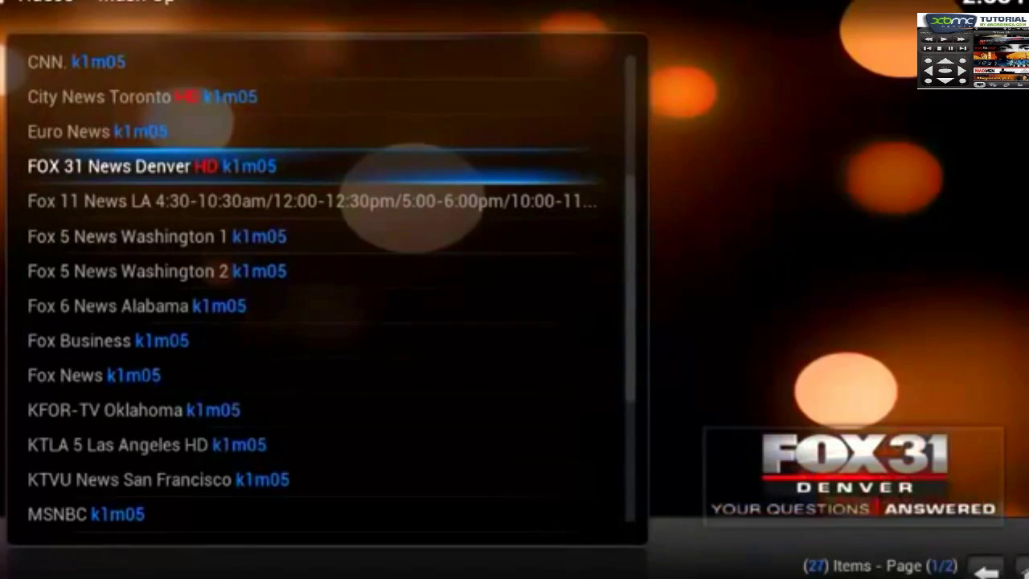
{"action": "key", "text": "Return"}
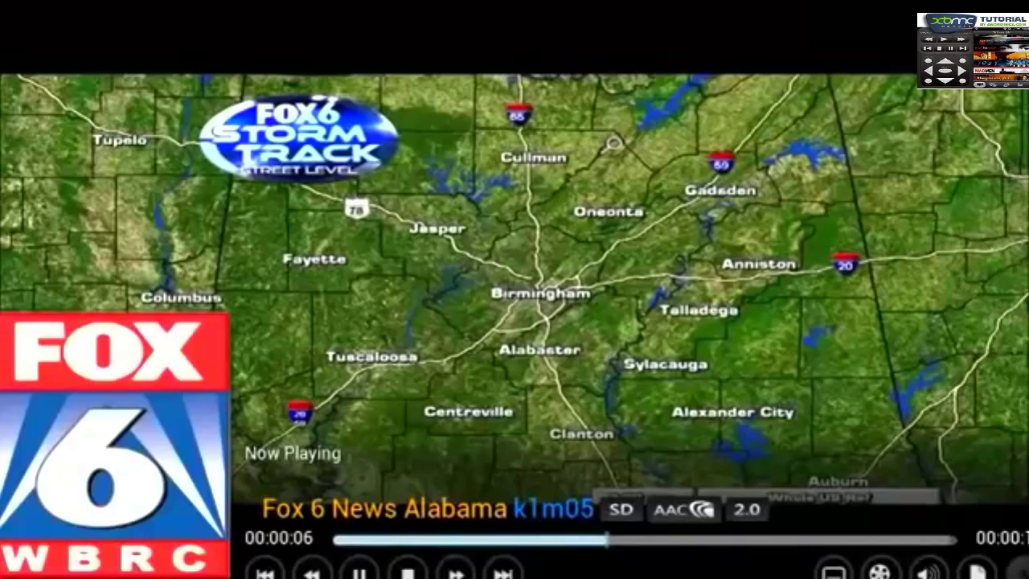
{"action": "key", "text": "x"}
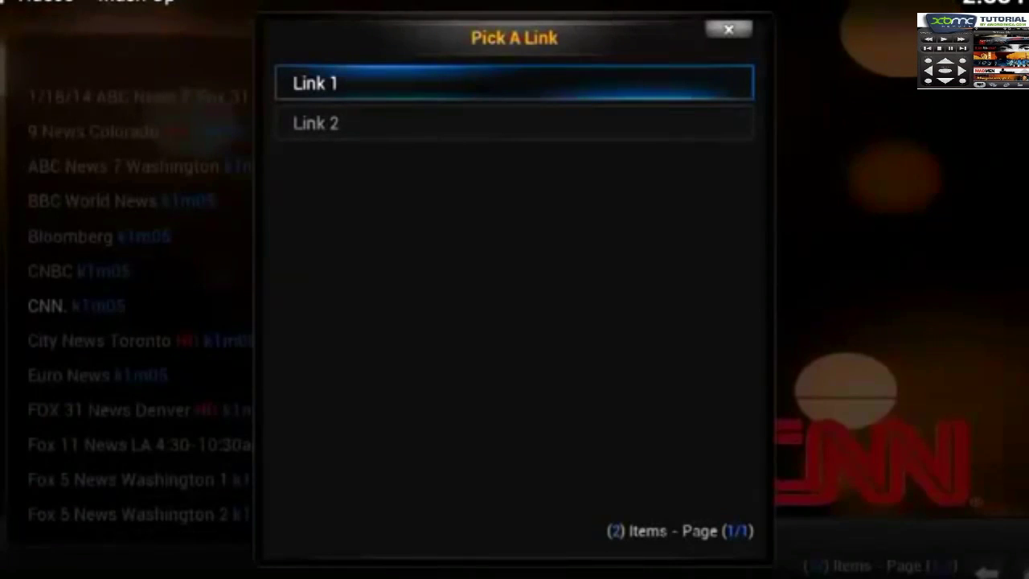
Play the CNN stream using Link 1 and stop it
{"action": "key", "text": "Return"}
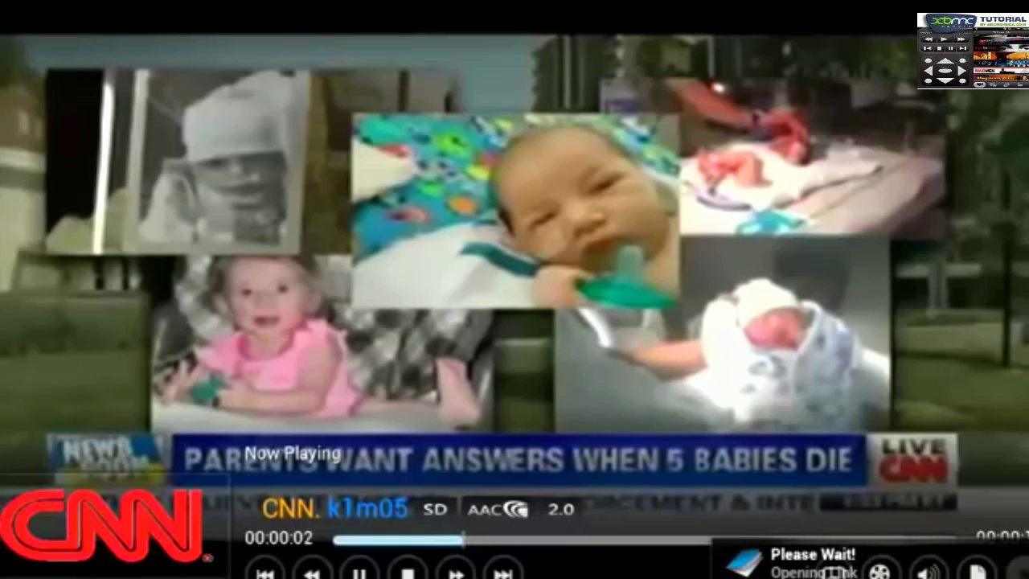
{"action": "key", "text": "x"}
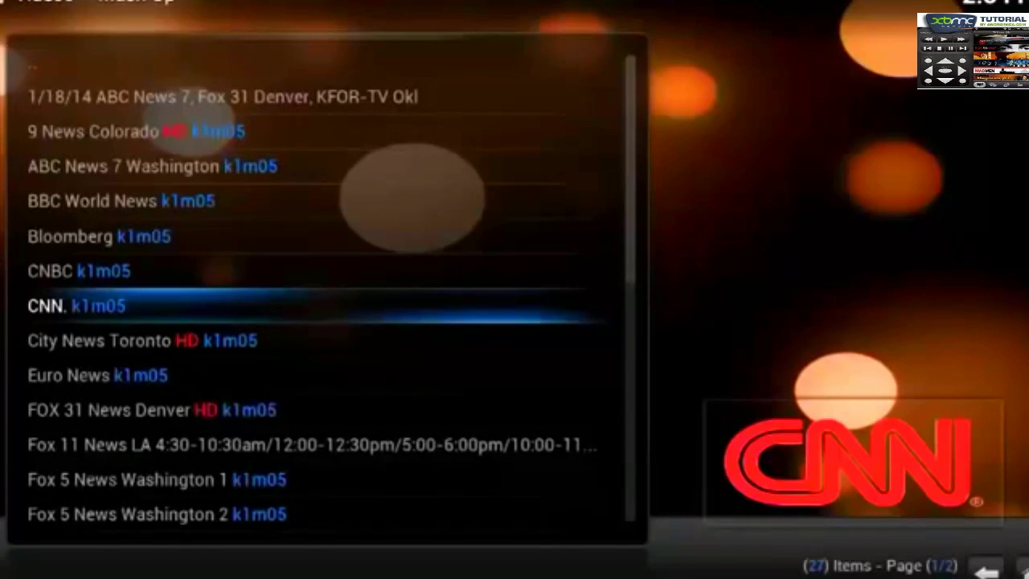
Select BBC World News in the k1m05 news channel list
{"action": "key", "text": "Up"}
{"action": "key", "text": "Up"}
{"action": "key", "text": "Up"}
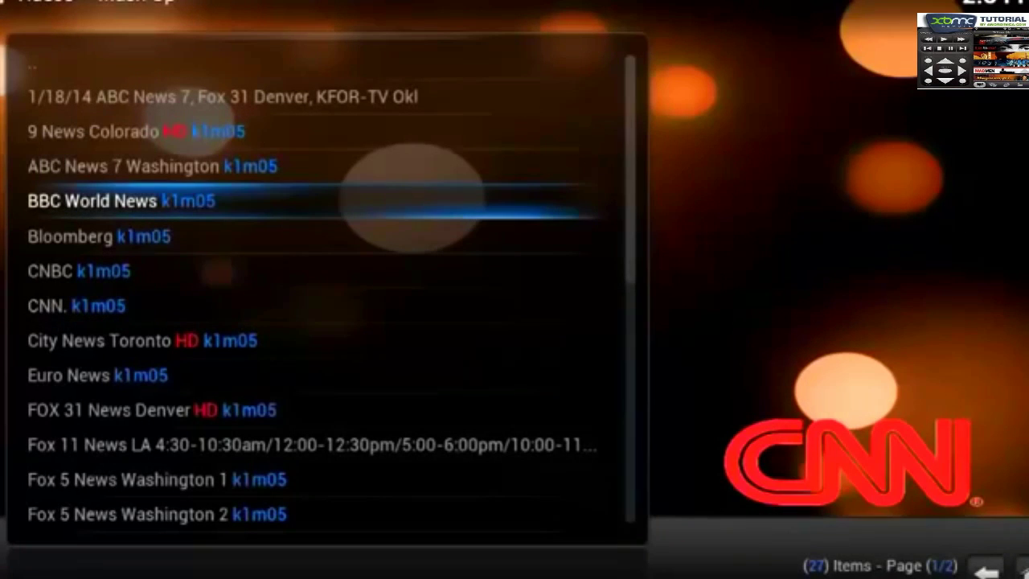